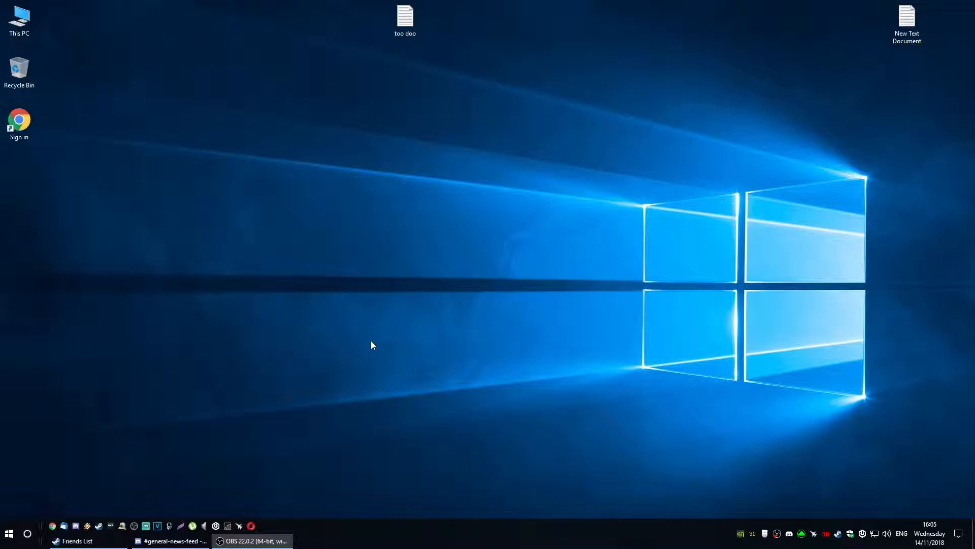
{"action": "left_click_drag", "start_coordinate": [233, 172], "coordinate": [577, 388]}
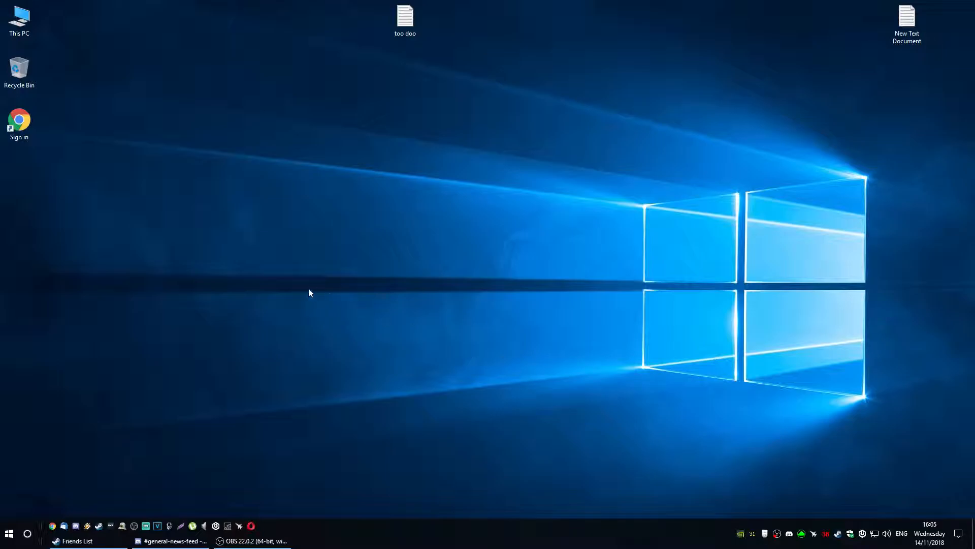
{"action": "left_click_drag", "start_coordinate": [276, 236], "coordinate": [546, 380]}
{"action": "left_click_drag", "start_coordinate": [285, 217], "coordinate": [577, 293]}
{"action": "left_click_drag", "start_coordinate": [587, 349], "coordinate": [446, 277]}
{"action": "left_click_drag", "start_coordinate": [340, 221], "coordinate": [575, 319]}
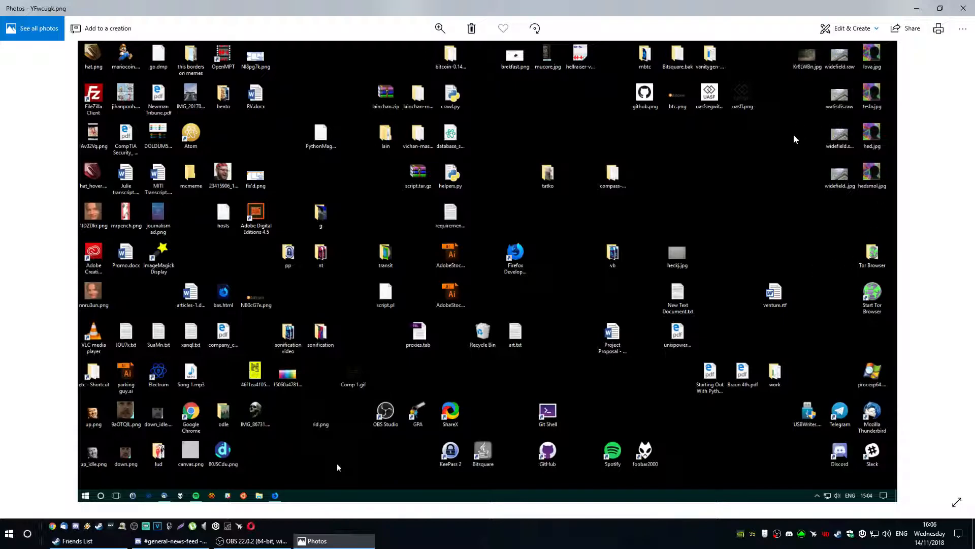
Step: Close the desktop screenshot in the photo viewer, and open and close a Chrome window
{"action": "key", "text": "alt+F4"}
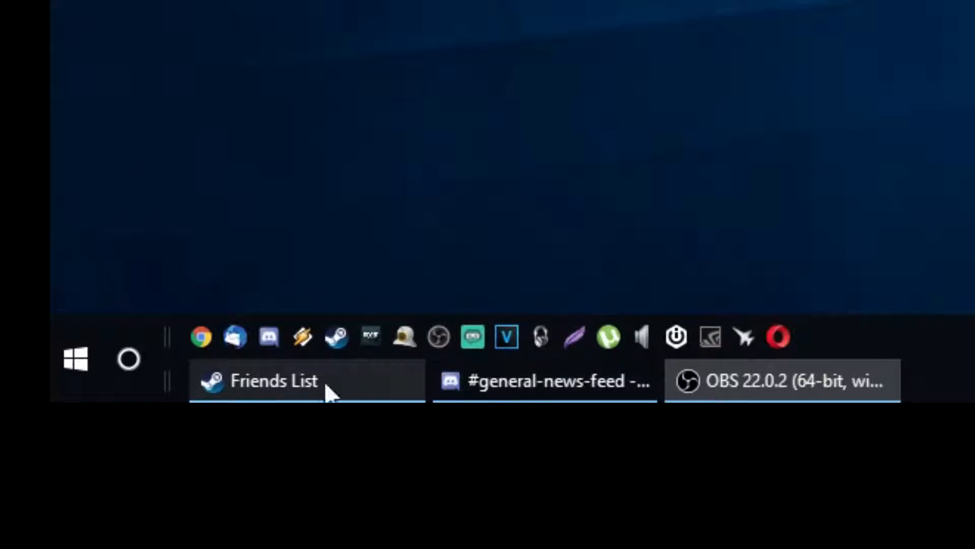
{"action": "mouse_move", "coordinate": [715, 389]}
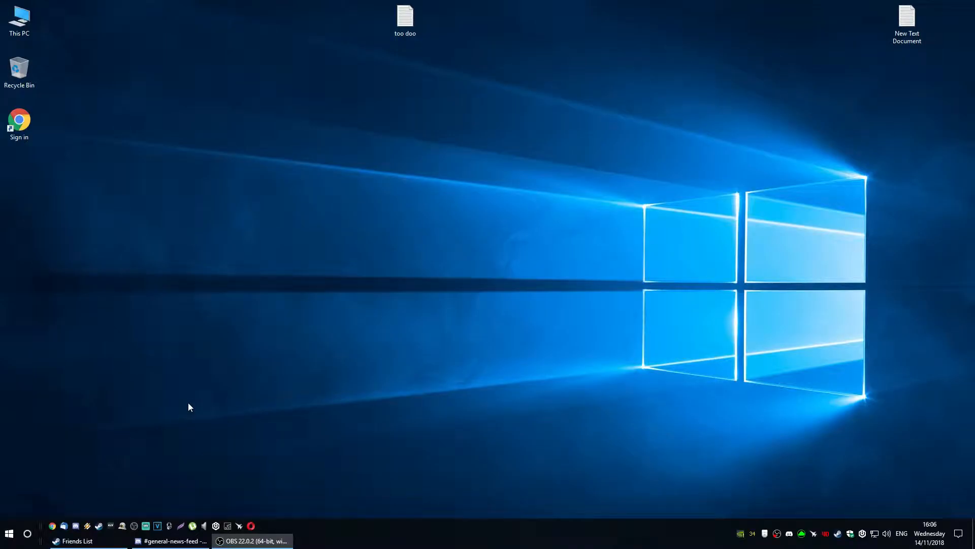
{"action": "left_click", "coordinate": [52, 525]}
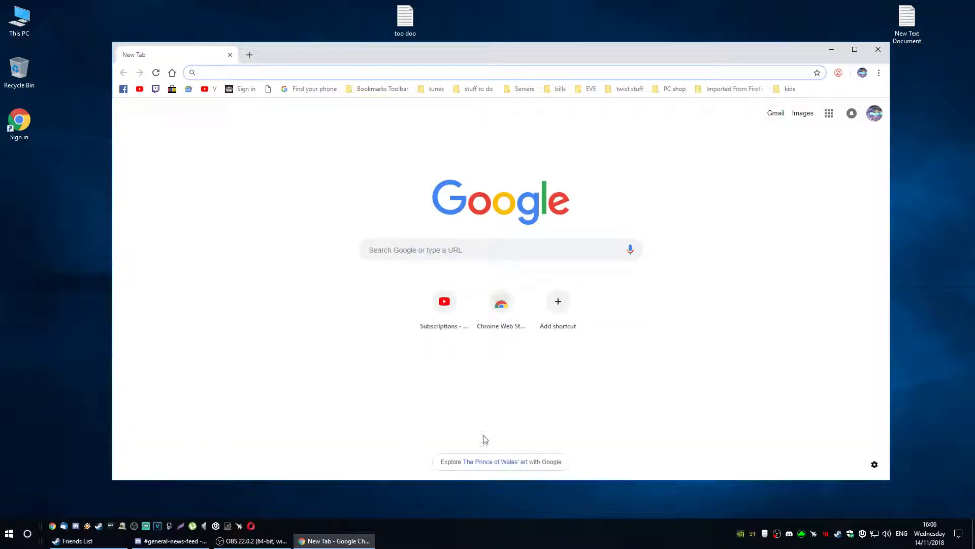
{"action": "left_click", "coordinate": [878, 49]}
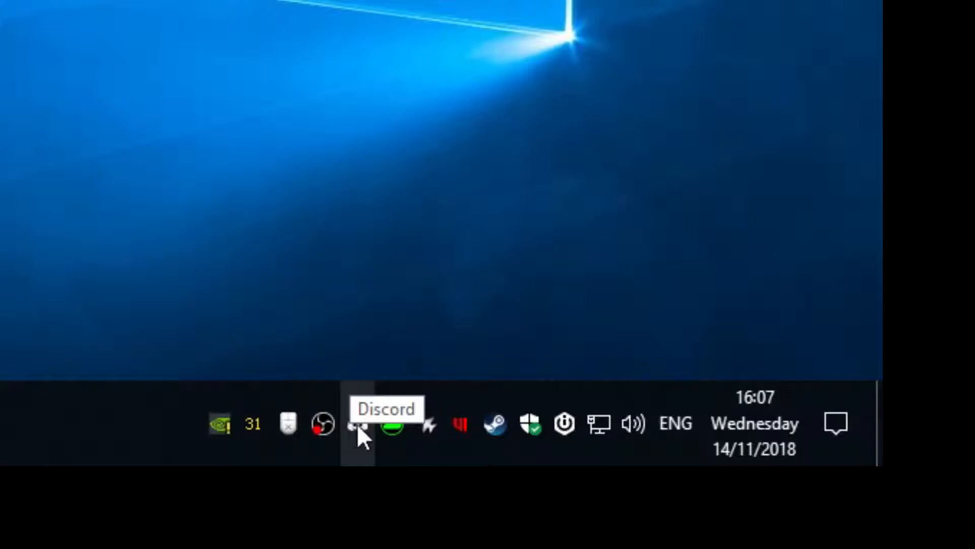
{"action": "mouse_move", "coordinate": [252, 431]}
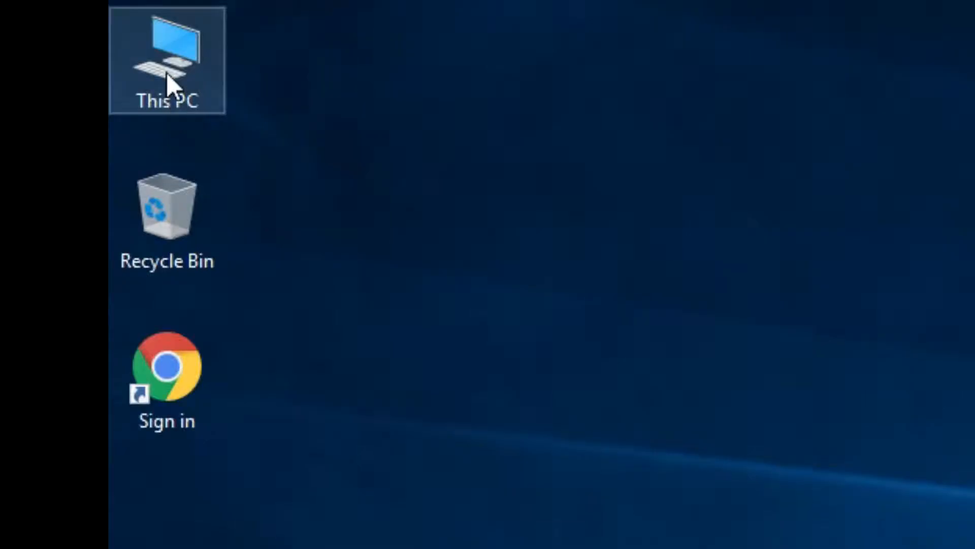
Step: Open the properties of This PC and bring up the performance options through the advanced system settings
{"action": "right_click", "coordinate": [19, 24]}
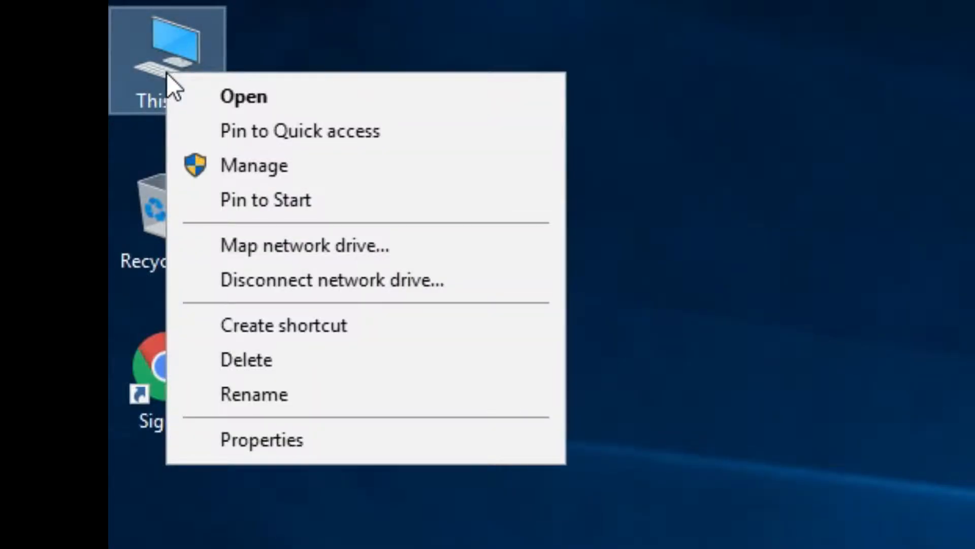
{"action": "left_click", "coordinate": [452, 436]}
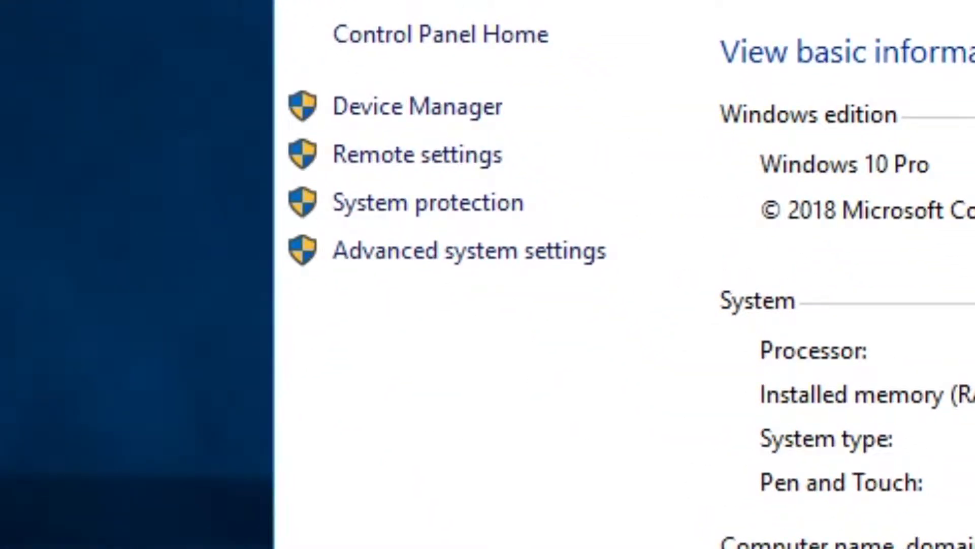
{"action": "left_click", "coordinate": [414, 254]}
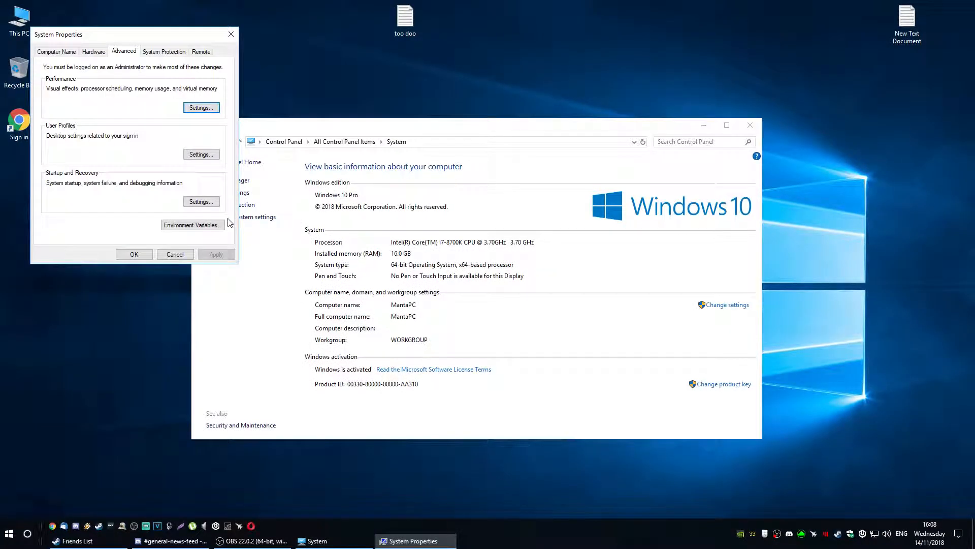
{"action": "left_click_drag", "start_coordinate": [120, 39], "coordinate": [343, 151]}
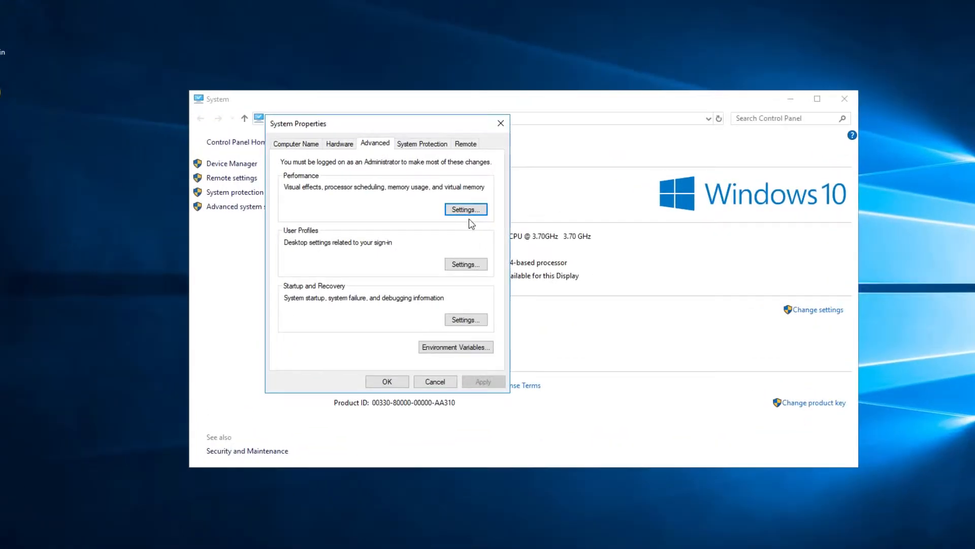
{"action": "left_click", "coordinate": [785, 248]}
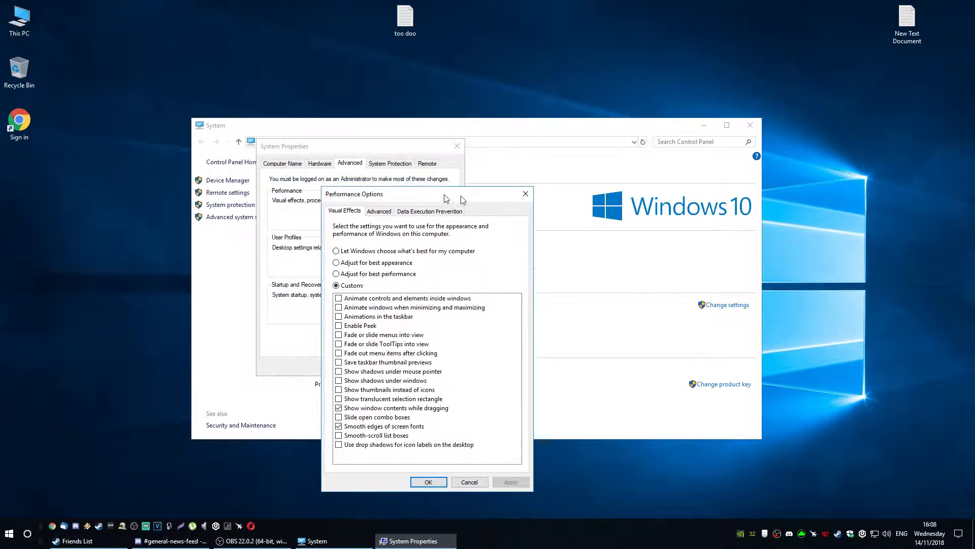
Step: Review the custom visual effects list, accept the performance options and system properties, and close the System window
{"action": "left_click_drag", "start_coordinate": [432, 192], "coordinate": [390, 129]}
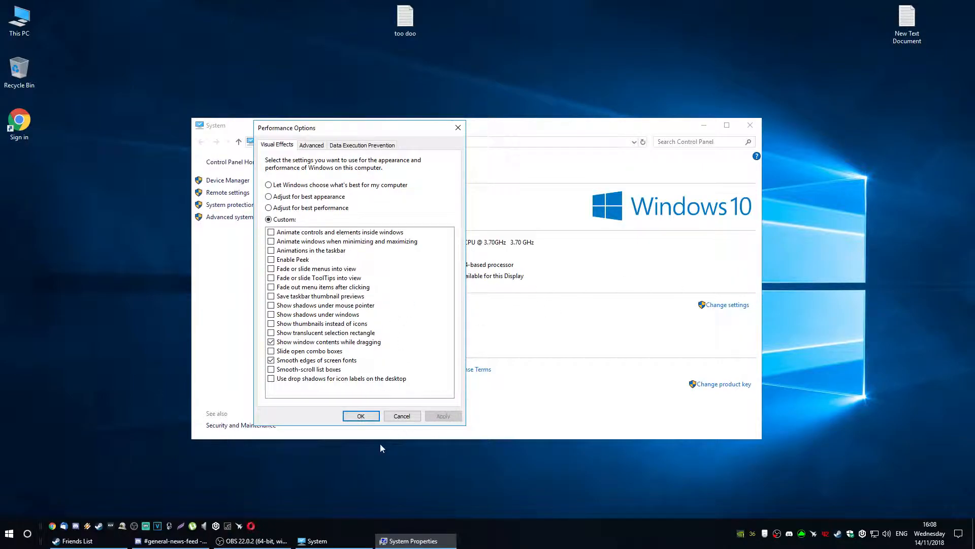
{"action": "left_click", "coordinate": [361, 416]}
{"action": "left_click", "coordinate": [361, 368]}
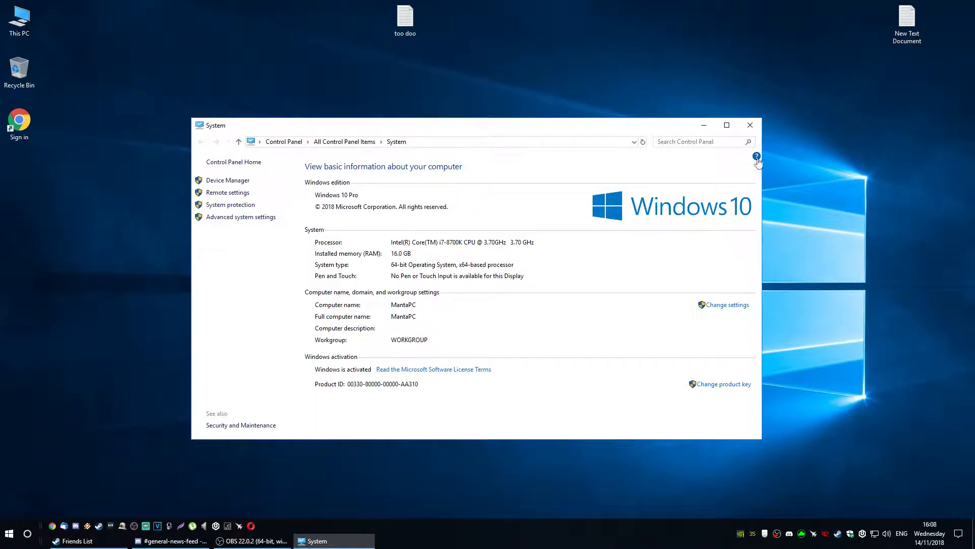
{"action": "left_click", "coordinate": [751, 125]}
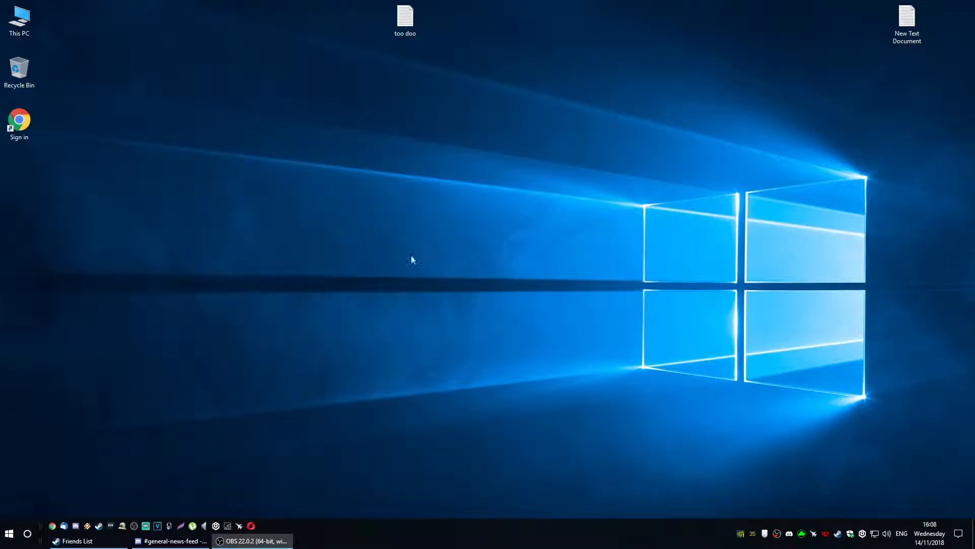
Step: Turn the Live Tile off for Maps and unpin the Maps tile from Start
{"action": "left_click", "coordinate": [9, 534]}
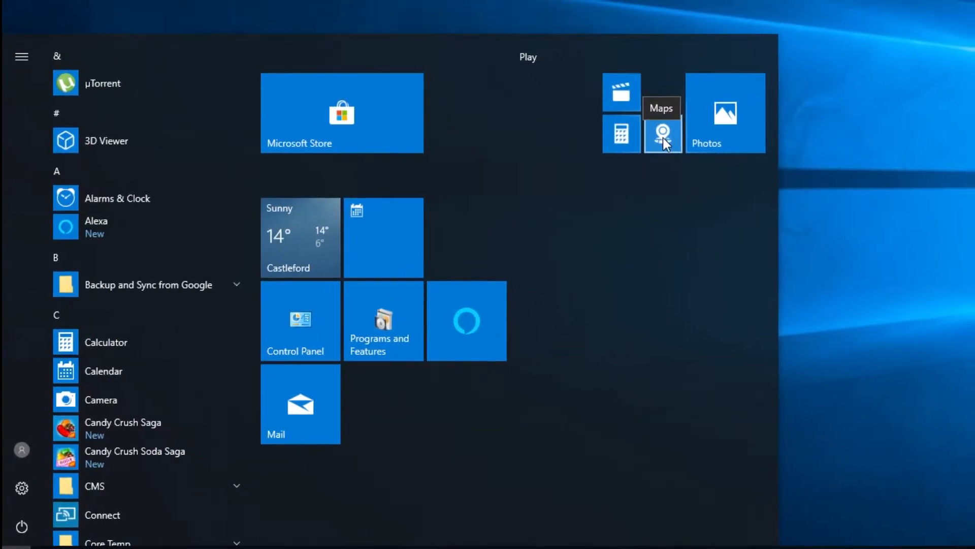
{"action": "right_click", "coordinate": [663, 137]}
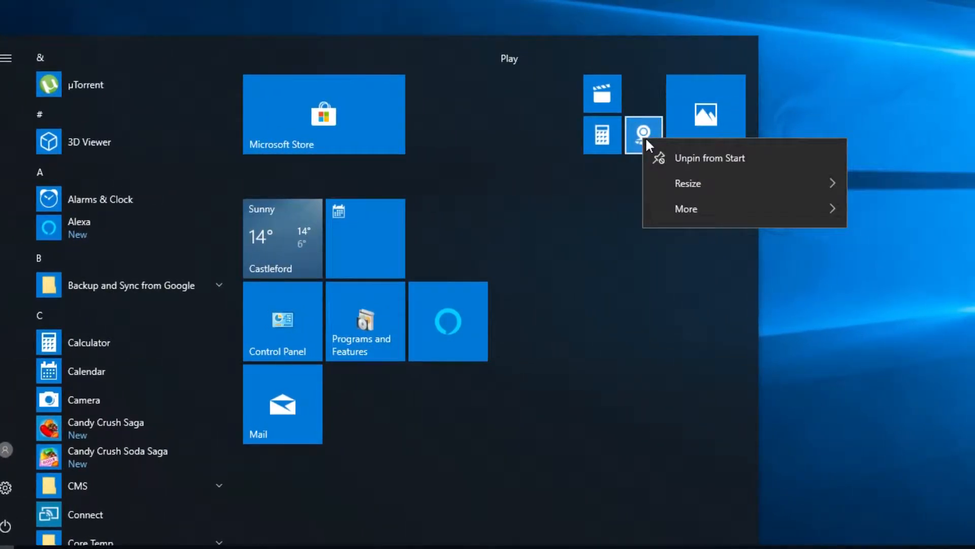
{"action": "mouse_move", "coordinate": [795, 215]}
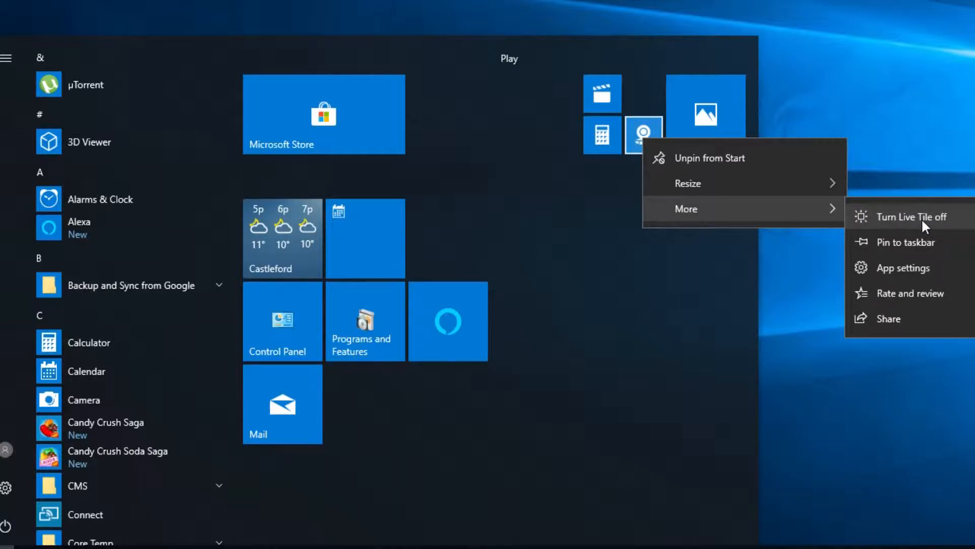
{"action": "left_click", "coordinate": [940, 218]}
{"action": "right_click", "coordinate": [641, 142]}
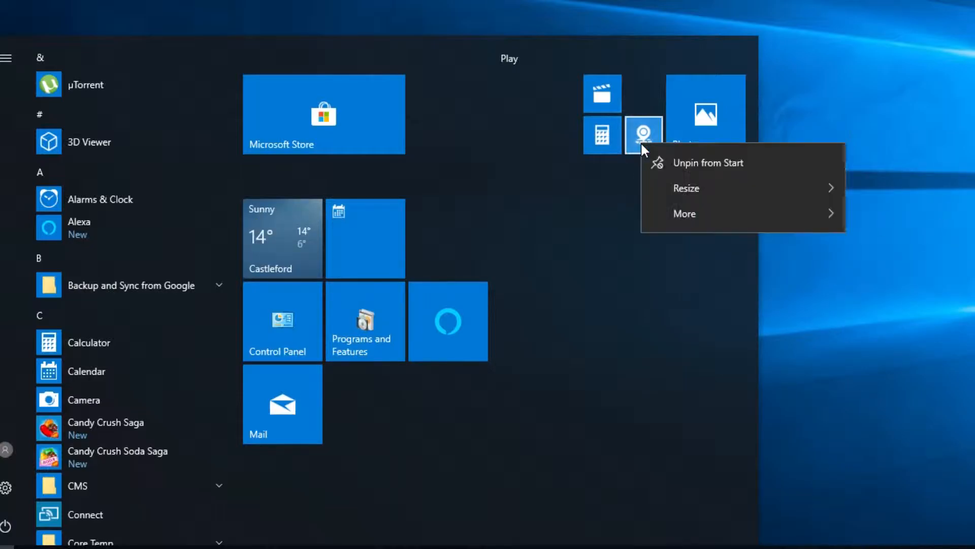
{"action": "left_click", "coordinate": [754, 161]}
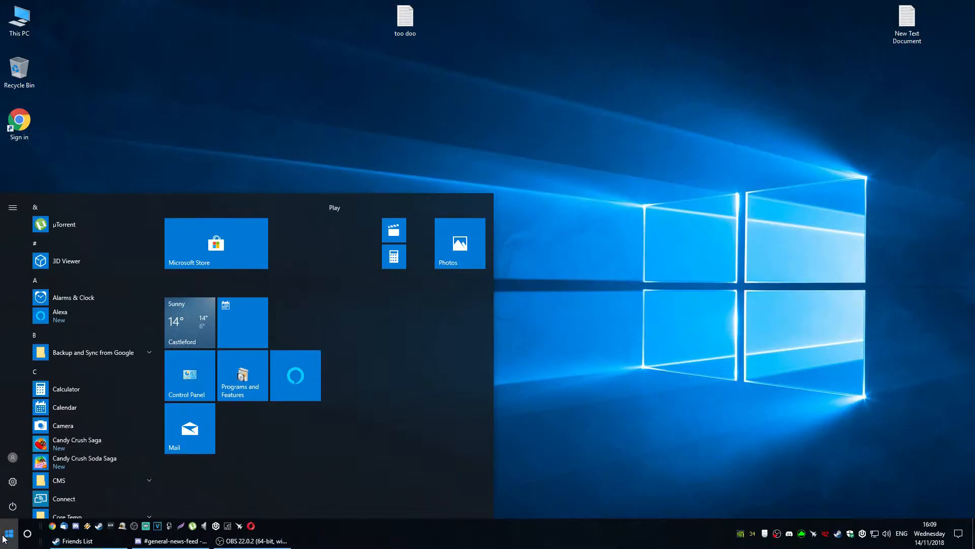
{"action": "key", "text": "super"}
{"action": "key", "text": "super"}
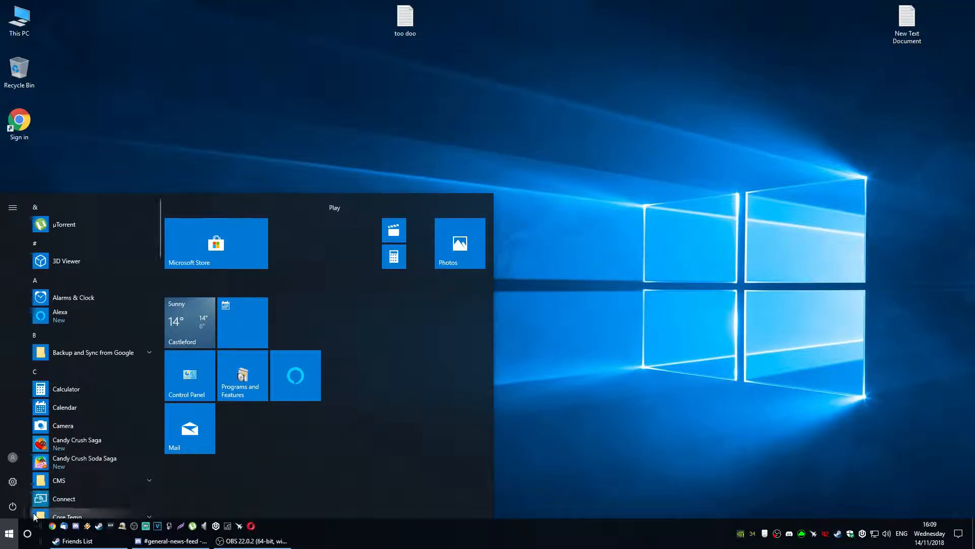
{"action": "left_click", "coordinate": [8, 534]}
{"action": "left_click", "coordinate": [8, 533]}
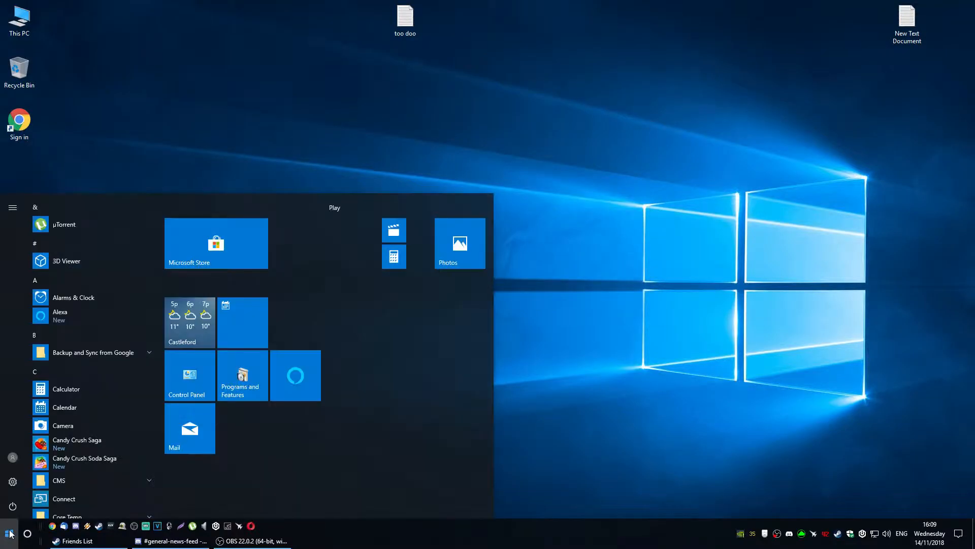
Step: Open the Notifications & actions page of the System settings and check the quick actions in the action center
{"action": "left_click", "coordinate": [13, 482]}
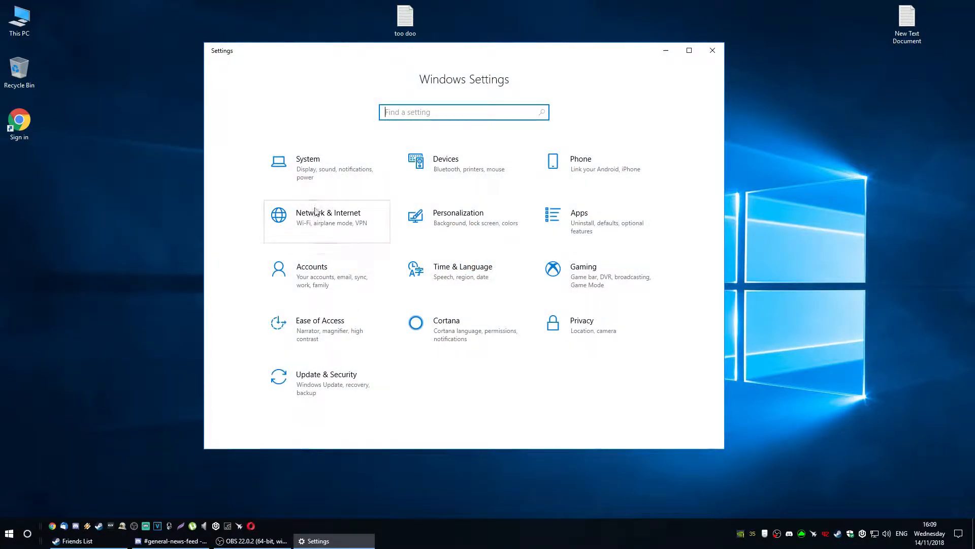
{"action": "left_click", "coordinate": [308, 170]}
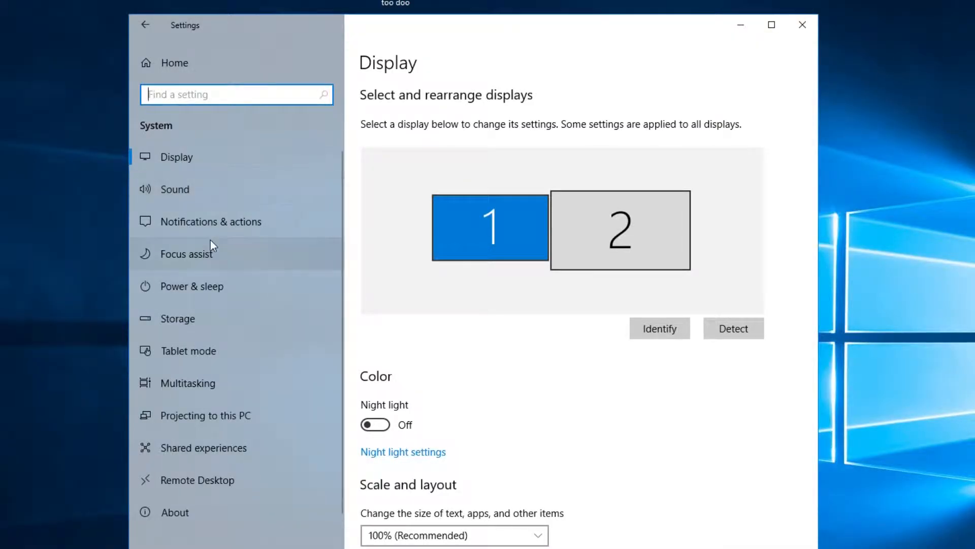
{"action": "left_click", "coordinate": [218, 220]}
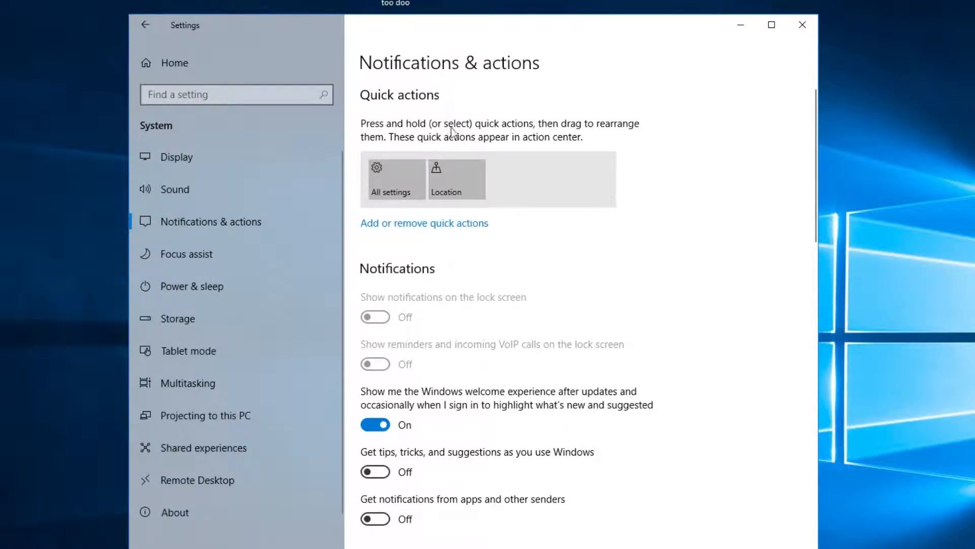
{"action": "left_click", "coordinate": [959, 535]}
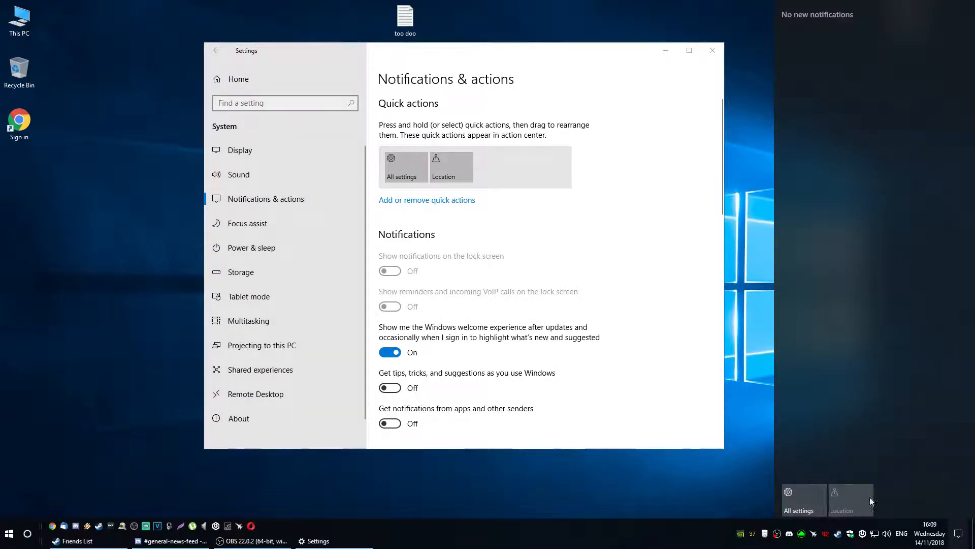
{"action": "left_click", "coordinate": [718, 460]}
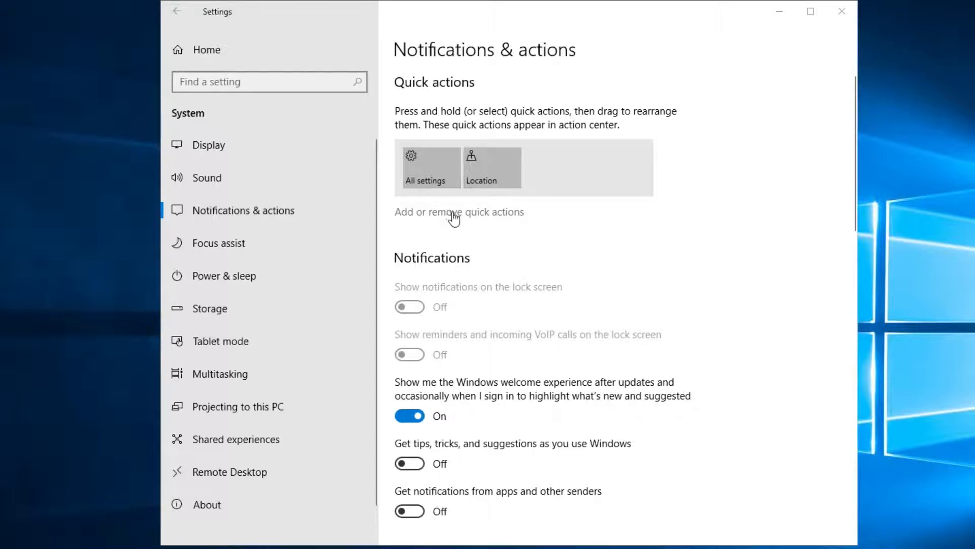
Step: Examine the quick actions that can be added or removed and the notification options
{"action": "left_click", "coordinate": [458, 214]}
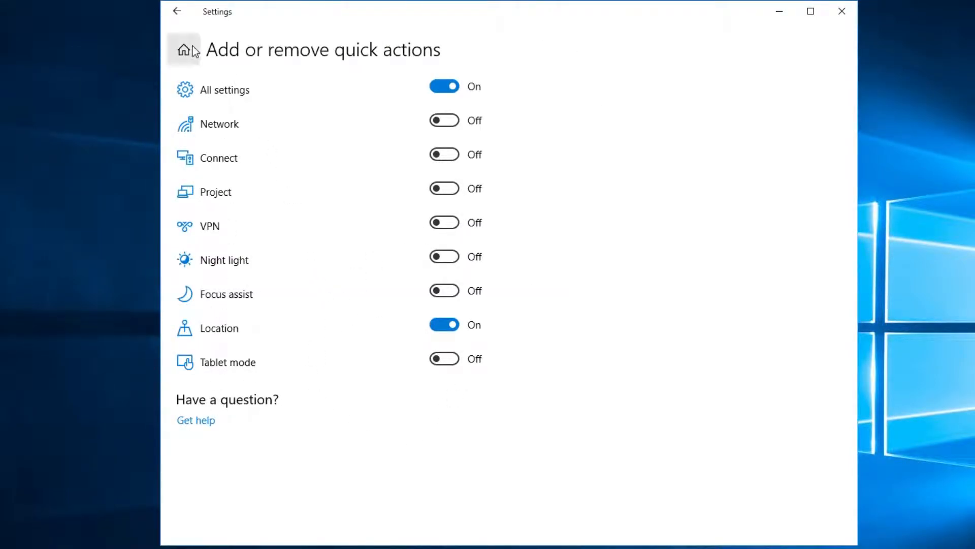
{"action": "left_click", "coordinate": [177, 11]}
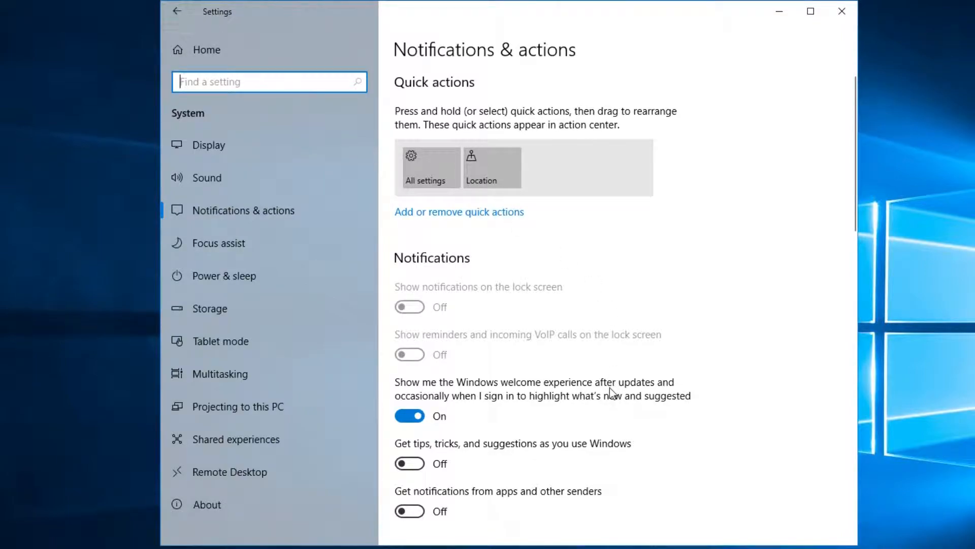
{"action": "scroll", "coordinate": [629, 389], "scroll_direction": "down", "scroll_amount": 3}
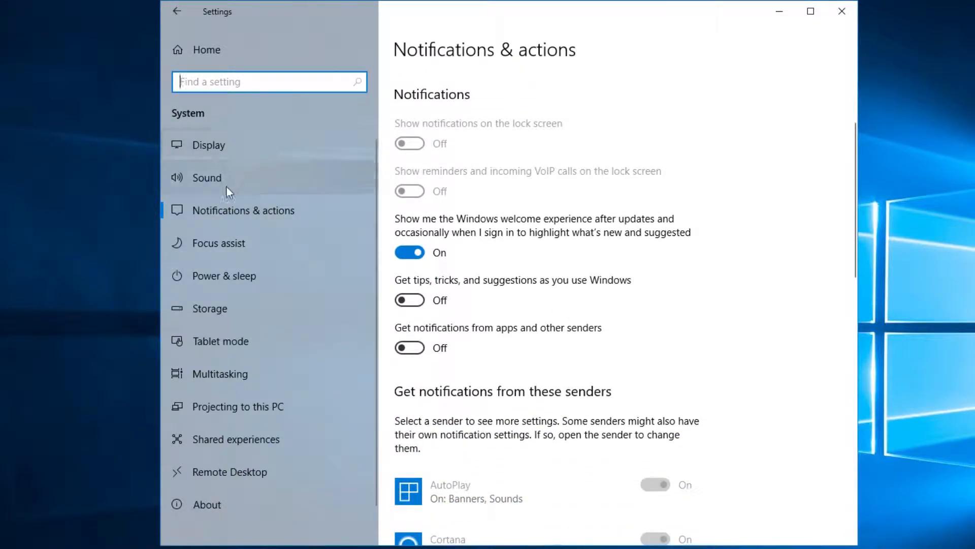
Step: From Power & sleep, reveal the additional power plans and open the advanced power settings of the Balanced plan
{"action": "left_click", "coordinate": [212, 267]}
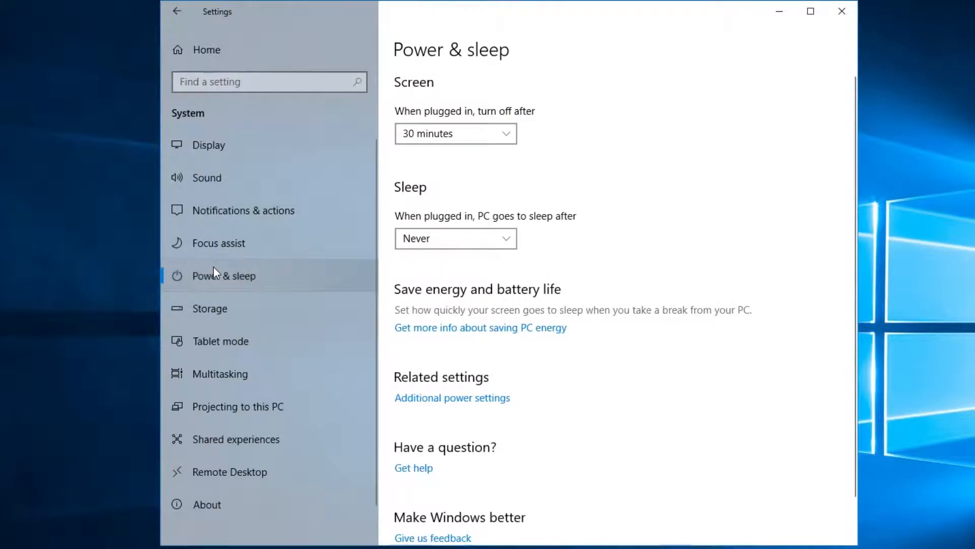
{"action": "left_click", "coordinate": [474, 399]}
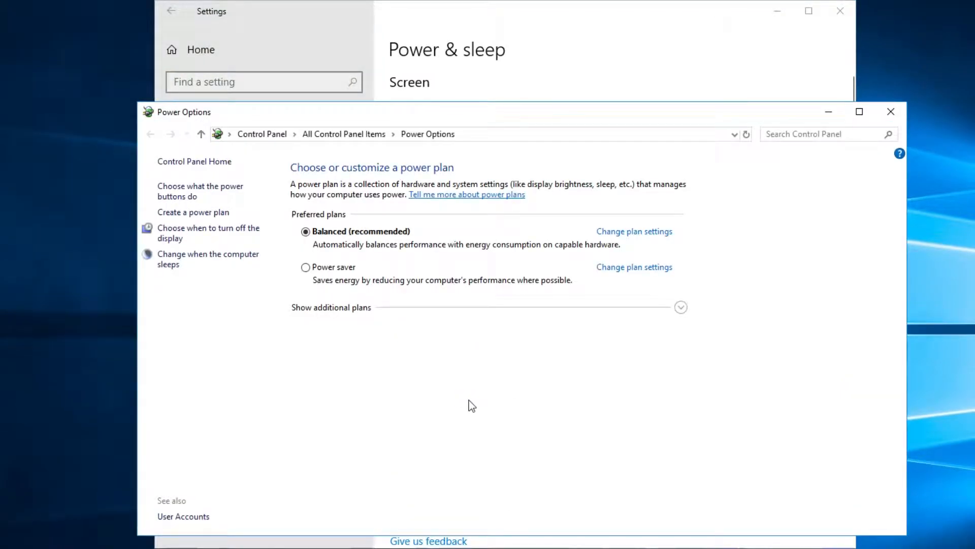
{"action": "left_click", "coordinate": [681, 307]}
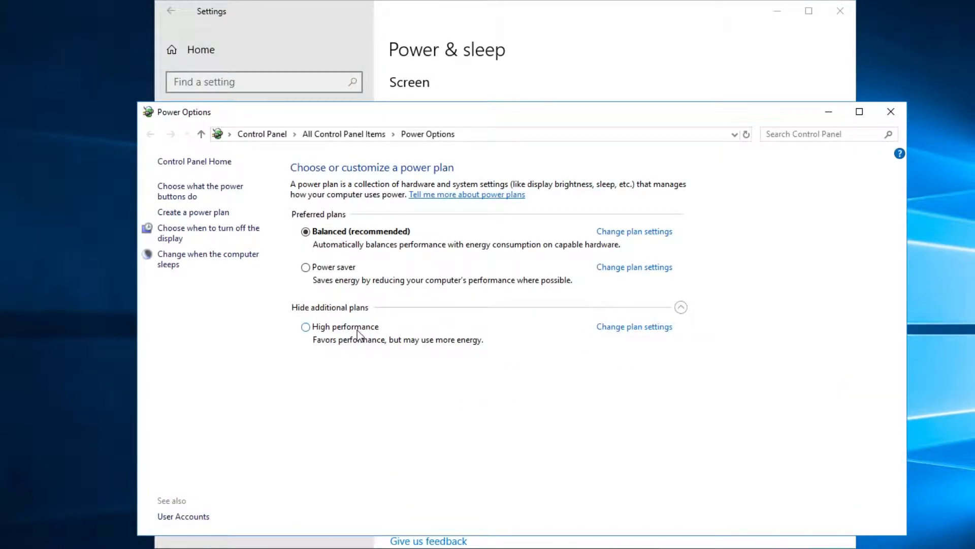
{"action": "left_click", "coordinate": [652, 235]}
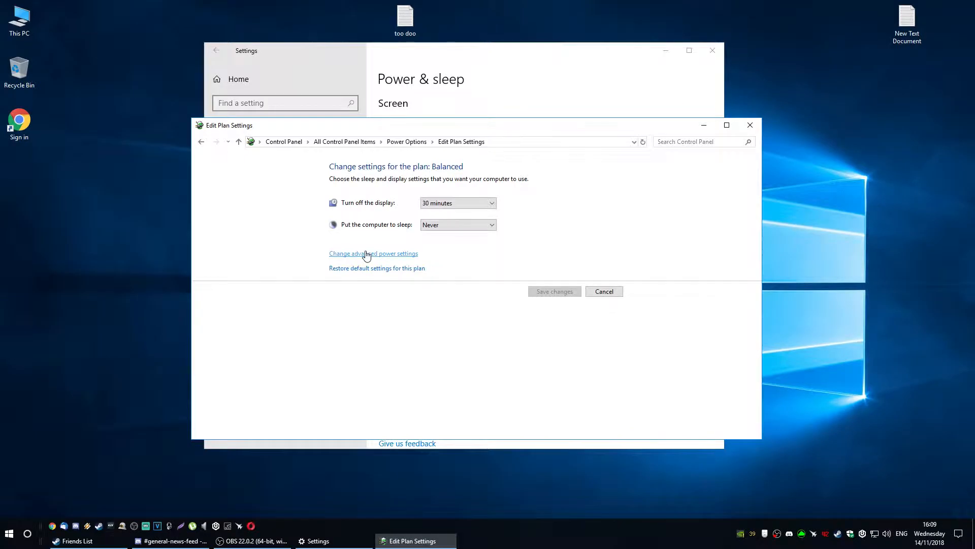
{"action": "left_click", "coordinate": [365, 285]}
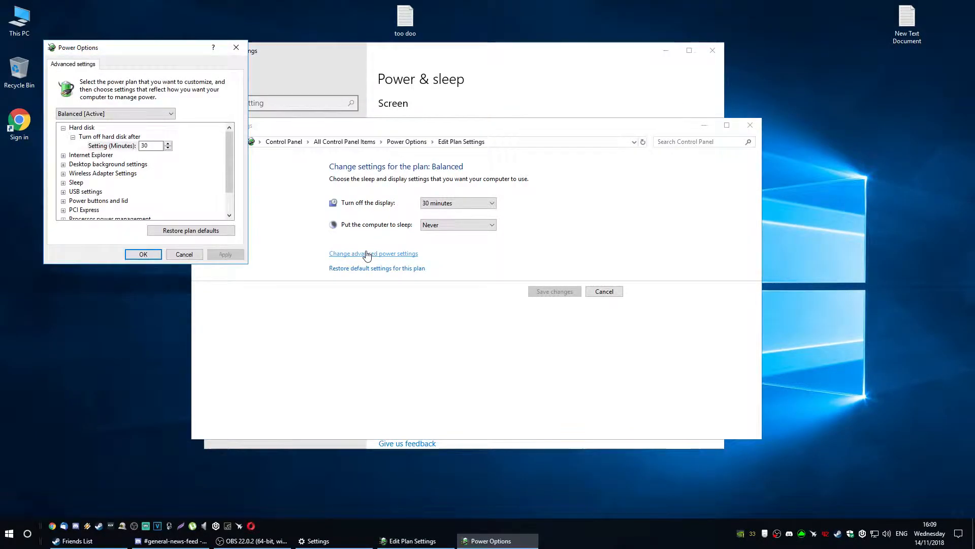
Step: Check the system cooling policy under Processor power management, then close the power options without making changes
{"action": "left_click_drag", "start_coordinate": [171, 47], "coordinate": [285, 115]}
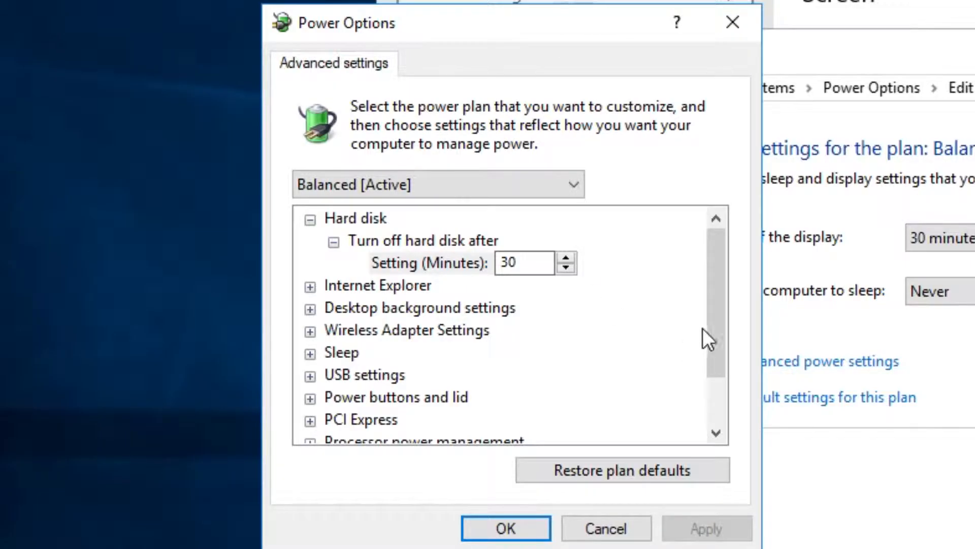
{"action": "left_click_drag", "start_coordinate": [341, 235], "coordinate": [349, 272]}
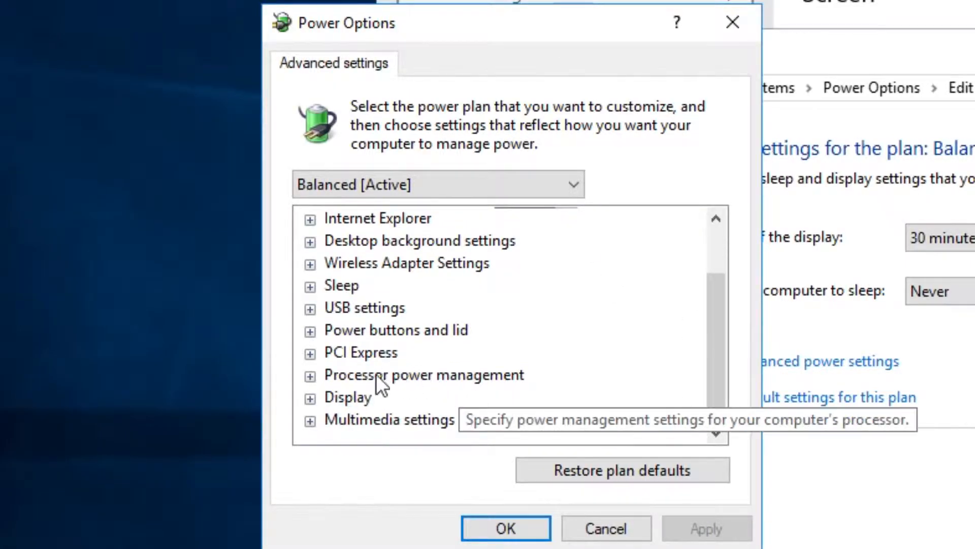
{"action": "left_click", "coordinate": [310, 376]}
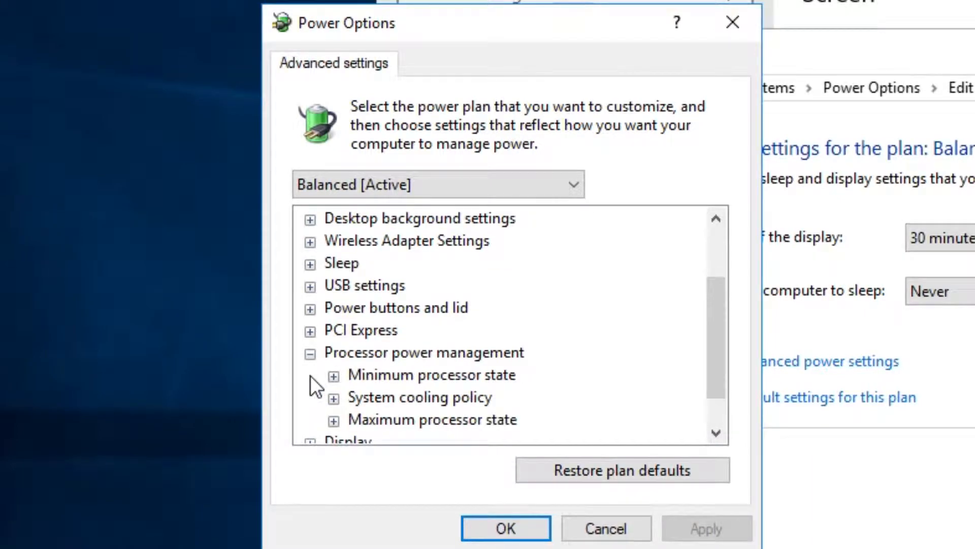
{"action": "left_click", "coordinate": [334, 398]}
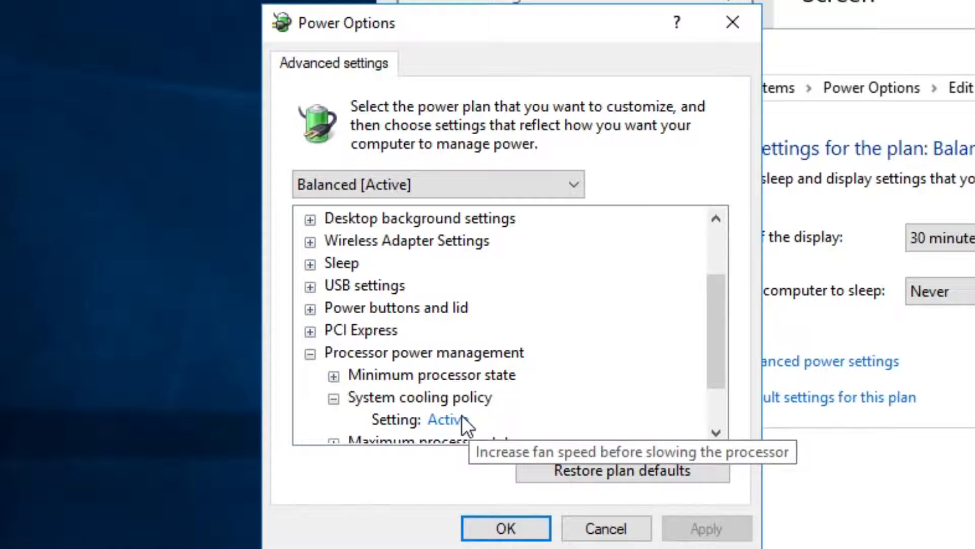
{"action": "left_click_drag", "start_coordinate": [706, 307], "coordinate": [723, 358]}
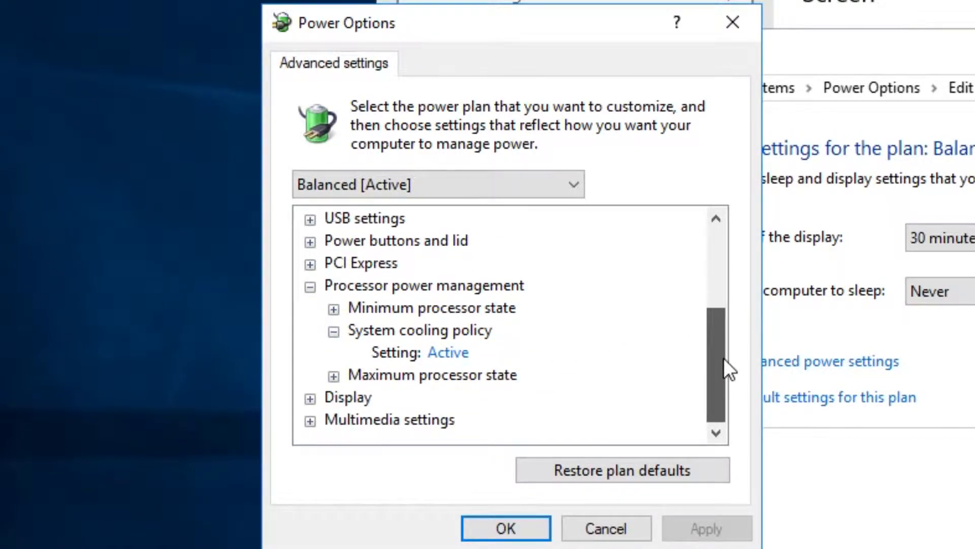
{"action": "left_click", "coordinate": [606, 529]}
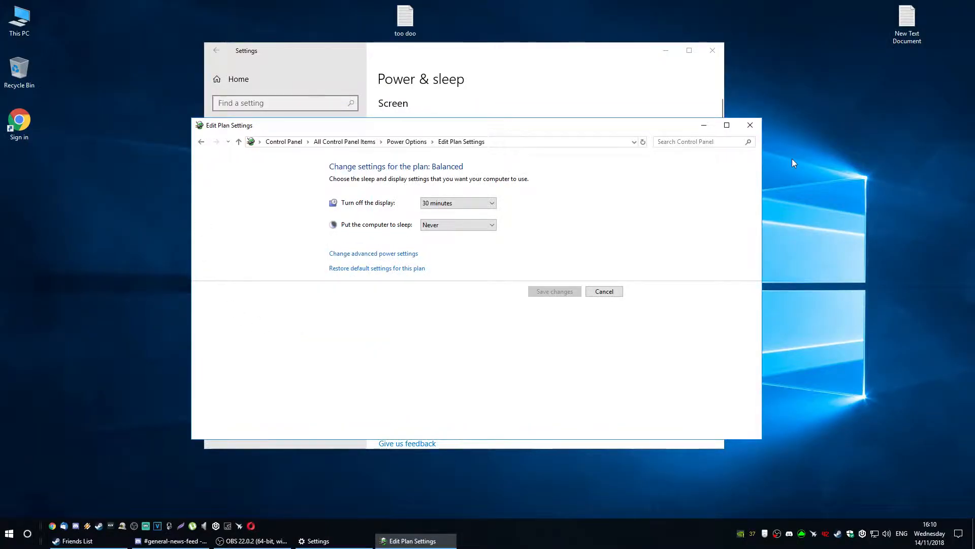
{"action": "left_click", "coordinate": [751, 128]}
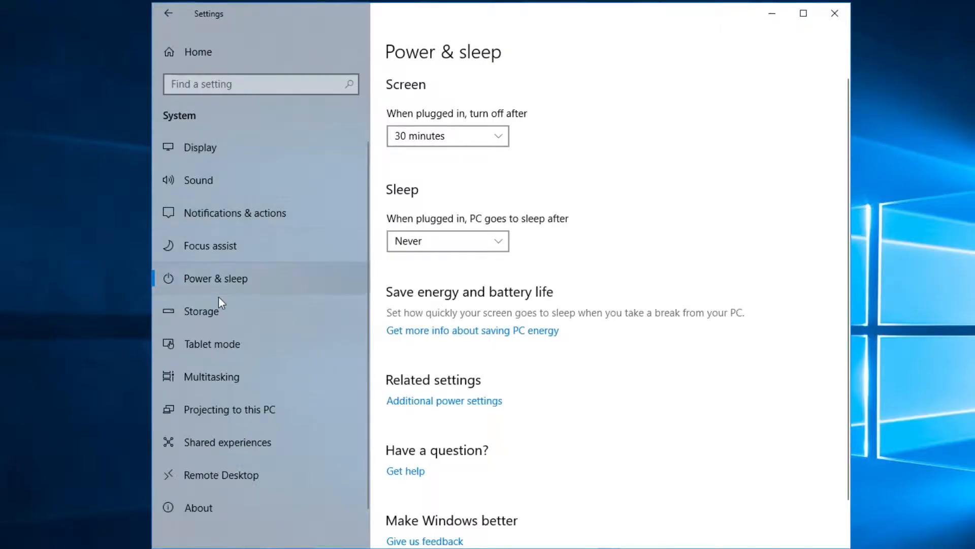
Step: Review the Tablet mode, Multitasking and Shared experiences pages of the System settings
{"action": "left_click", "coordinate": [209, 343]}
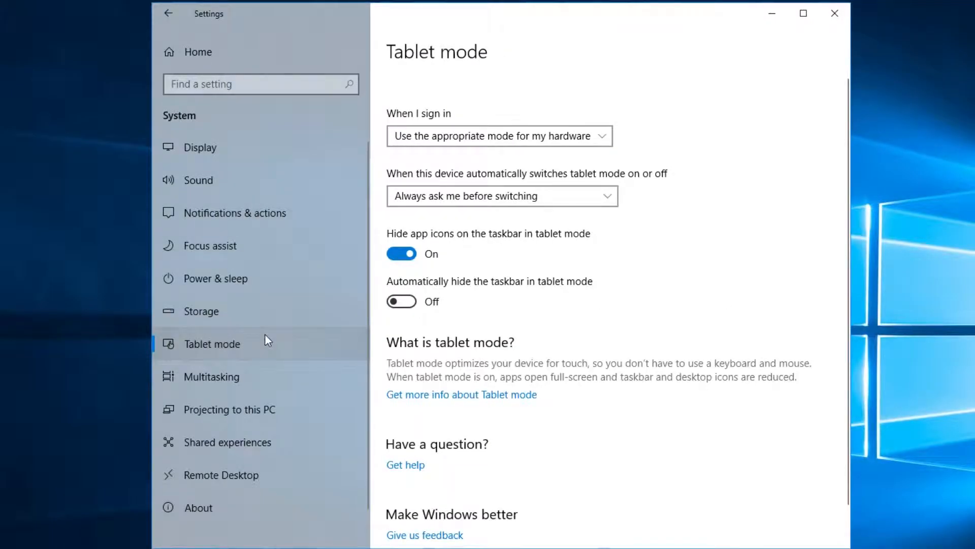
{"action": "left_click", "coordinate": [230, 378]}
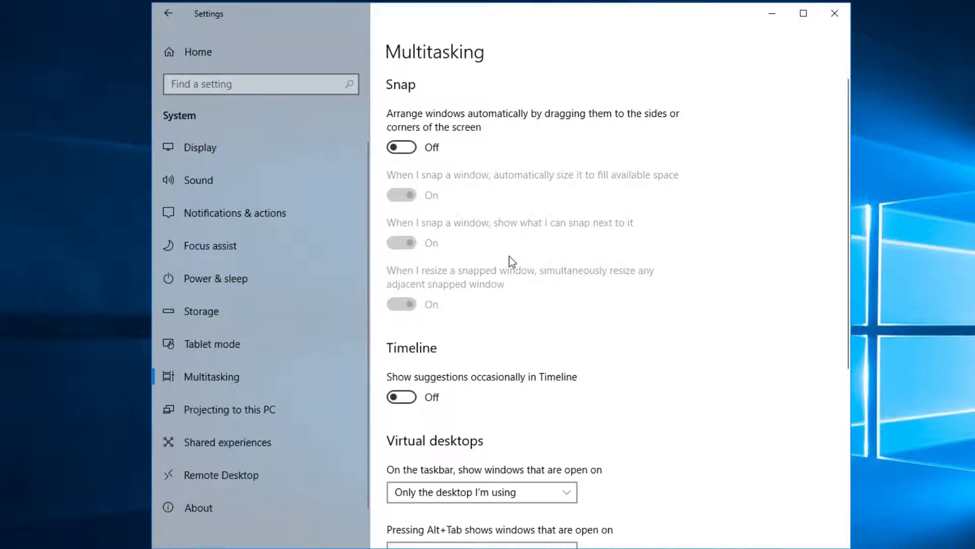
{"action": "scroll", "coordinate": [646, 297], "scroll_direction": "down", "scroll_amount": 2}
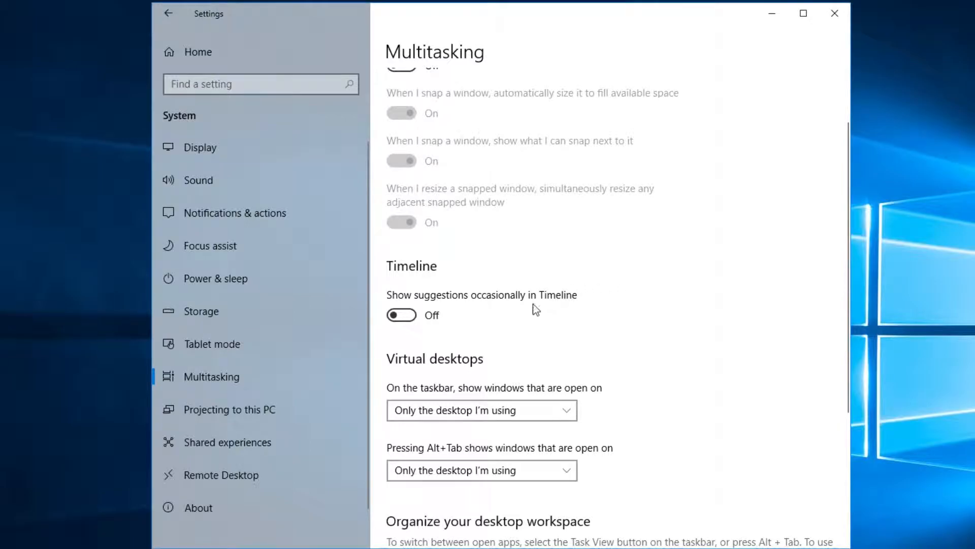
{"action": "left_click", "coordinate": [212, 443]}
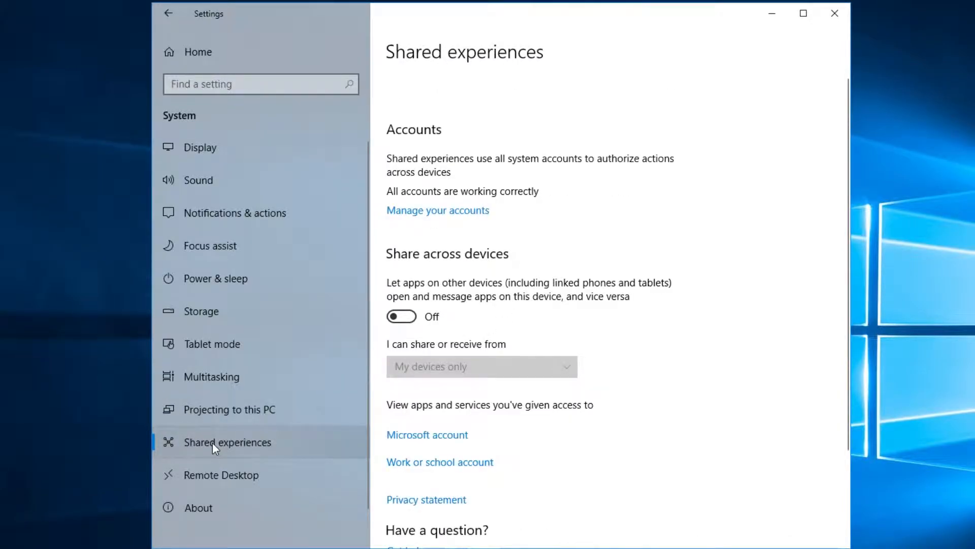
Step: Open the Apps settings and look through the Apps & features, Default apps and Offline maps pages
{"action": "left_click", "coordinate": [168, 53]}
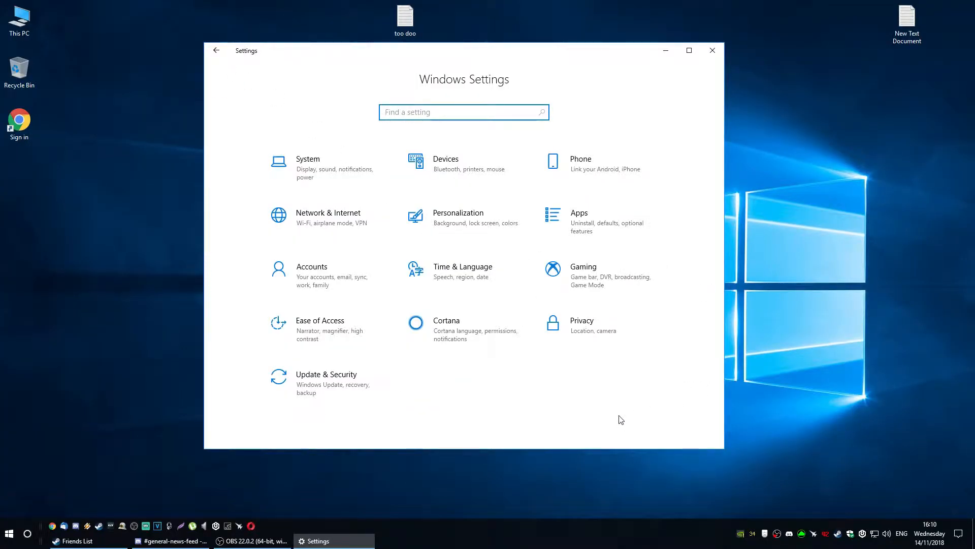
{"action": "left_click", "coordinate": [580, 217]}
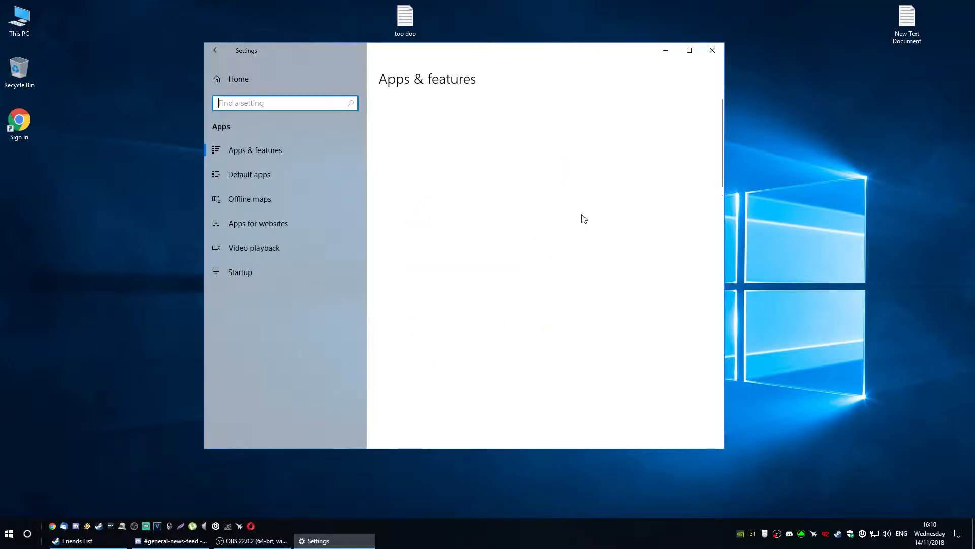
{"action": "left_click", "coordinate": [242, 152]}
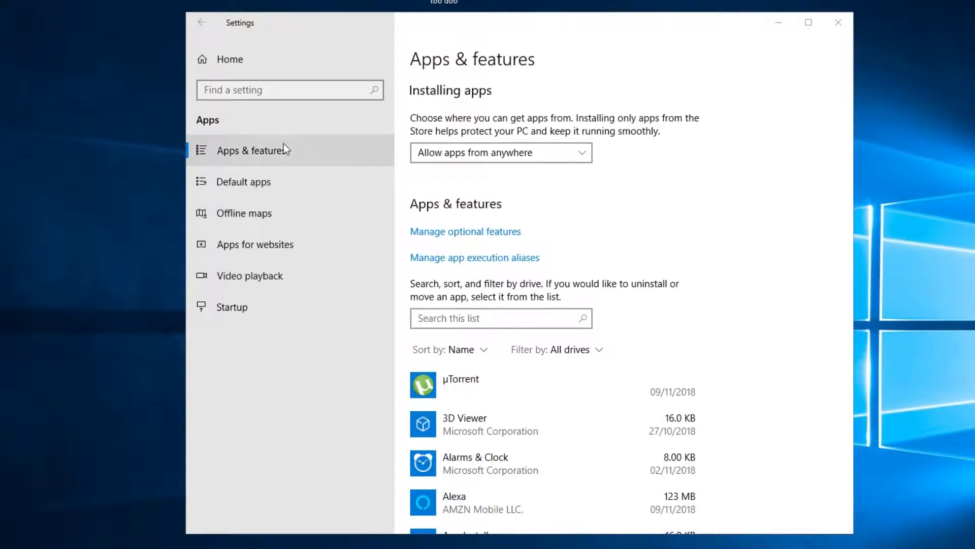
{"action": "left_click", "coordinate": [256, 182]}
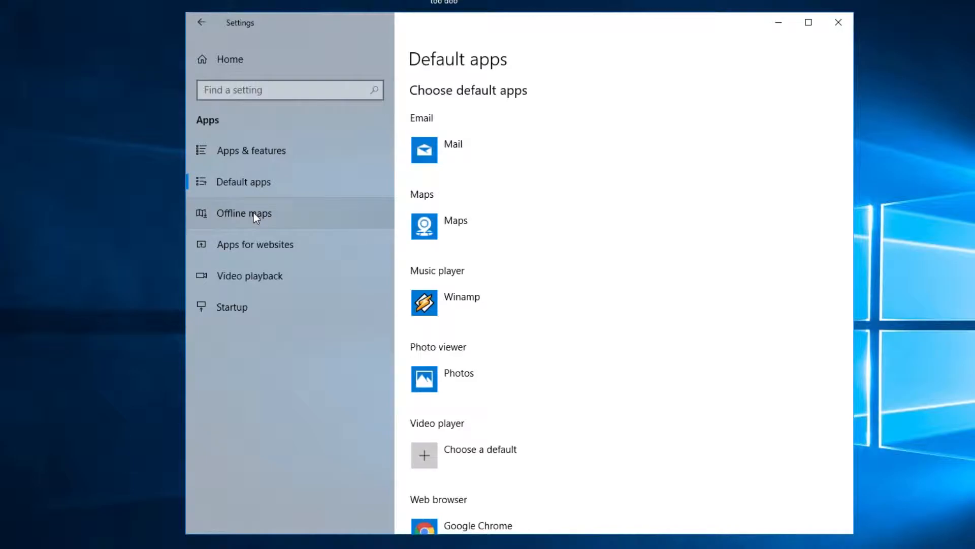
{"action": "left_click", "coordinate": [254, 212]}
Step: Turn off Adobe GC Invoker Utility in the Startup apps and review the rest of the startup list
{"action": "left_click", "coordinate": [245, 303]}
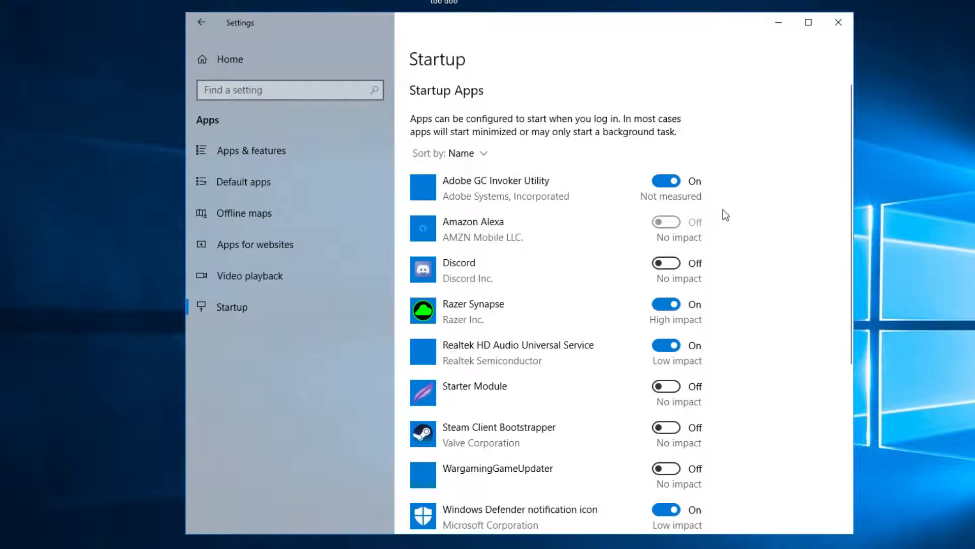
{"action": "left_click", "coordinate": [659, 183]}
{"action": "scroll", "coordinate": [757, 298], "scroll_direction": "down", "scroll_amount": 3}
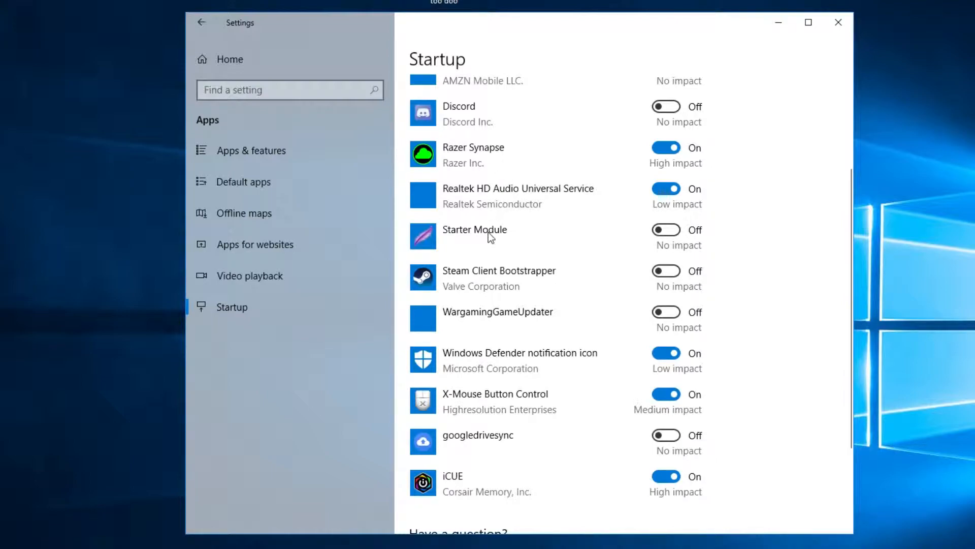
{"action": "scroll", "coordinate": [577, 283], "scroll_direction": "down", "scroll_amount": 2}
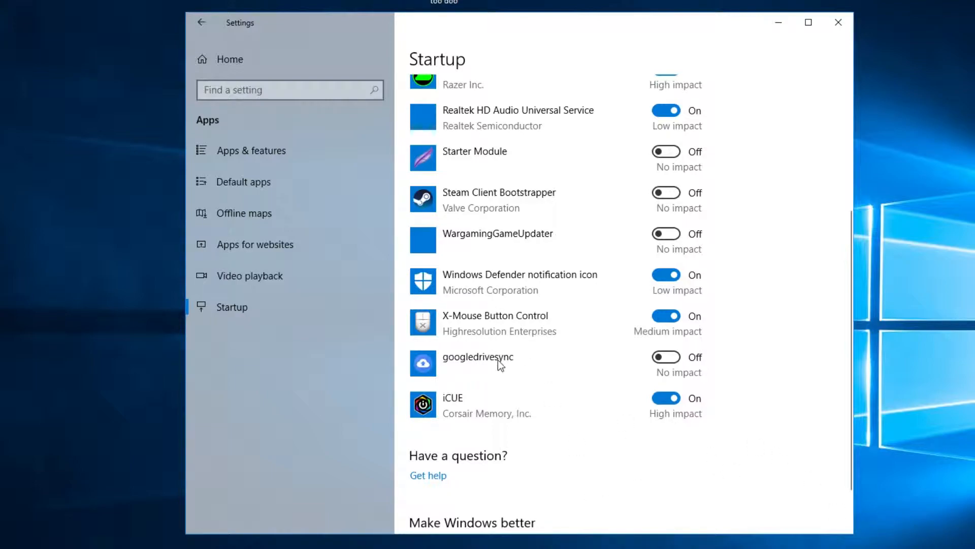
{"action": "scroll", "coordinate": [611, 347], "scroll_direction": "down", "scroll_amount": 2}
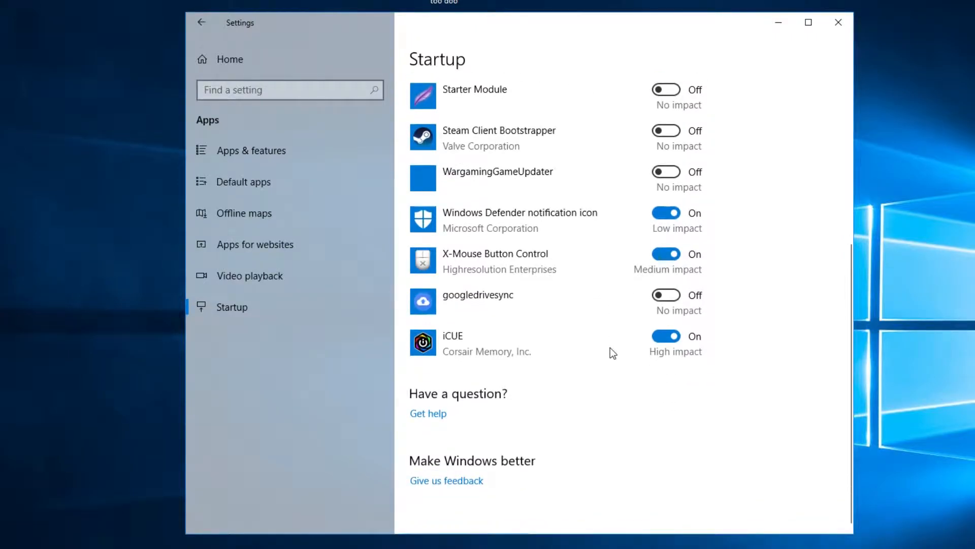
{"action": "scroll", "coordinate": [611, 347], "scroll_direction": "up", "scroll_amount": 5}
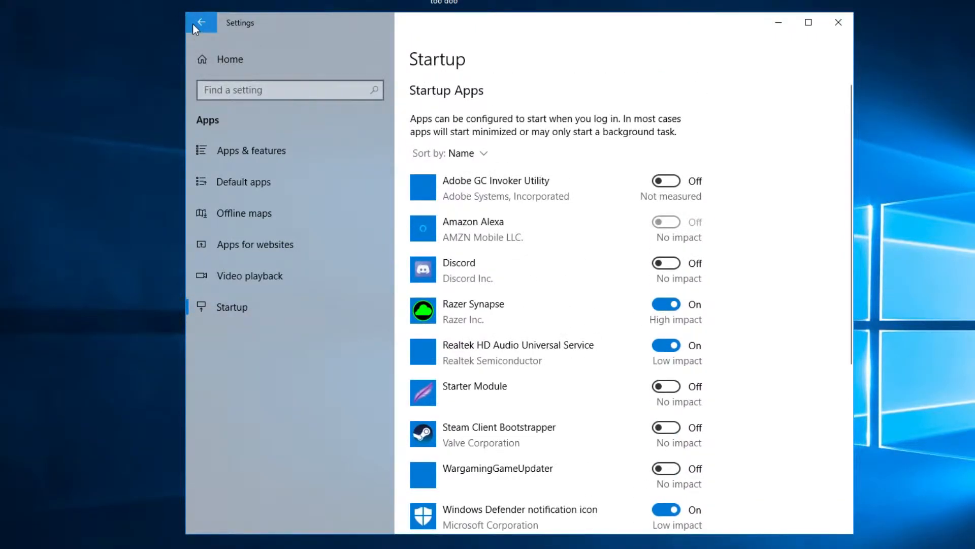
Step: Open the Privacy settings and review the General, Speech, inking, & typing and Activity history pages
{"action": "left_click", "coordinate": [193, 23]}
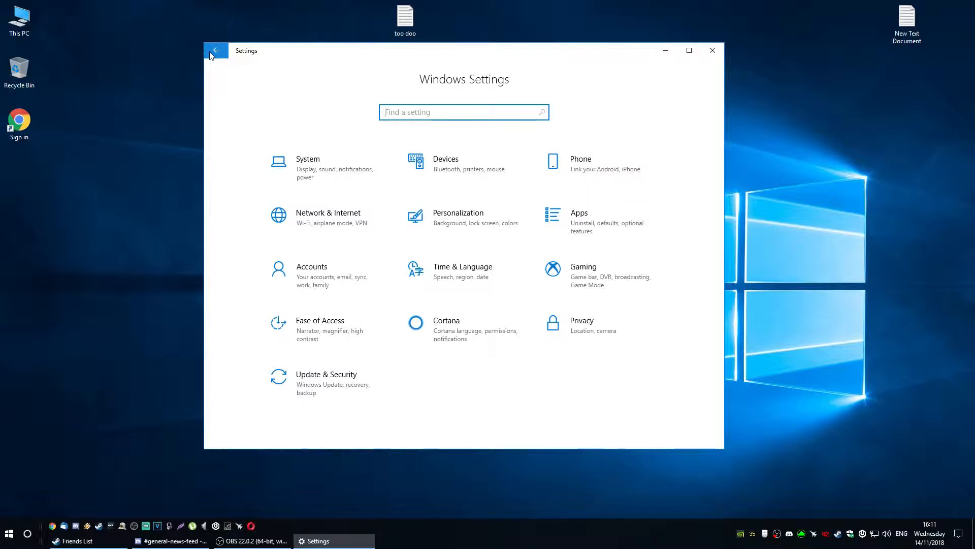
{"action": "left_click", "coordinate": [594, 341]}
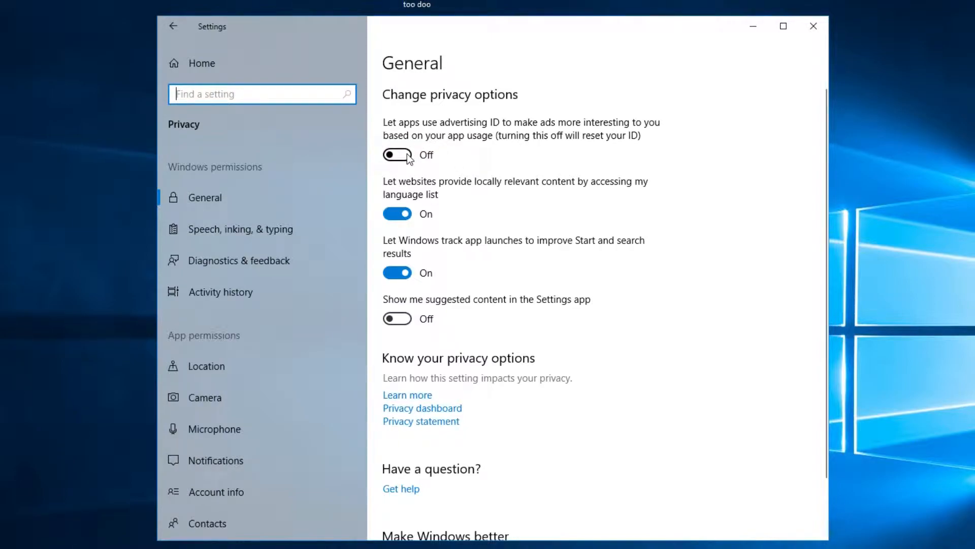
{"action": "scroll", "coordinate": [587, 327], "scroll_direction": "down", "scroll_amount": 2}
{"action": "scroll", "coordinate": [577, 321], "scroll_direction": "up", "scroll_amount": 2}
{"action": "left_click", "coordinate": [225, 229]}
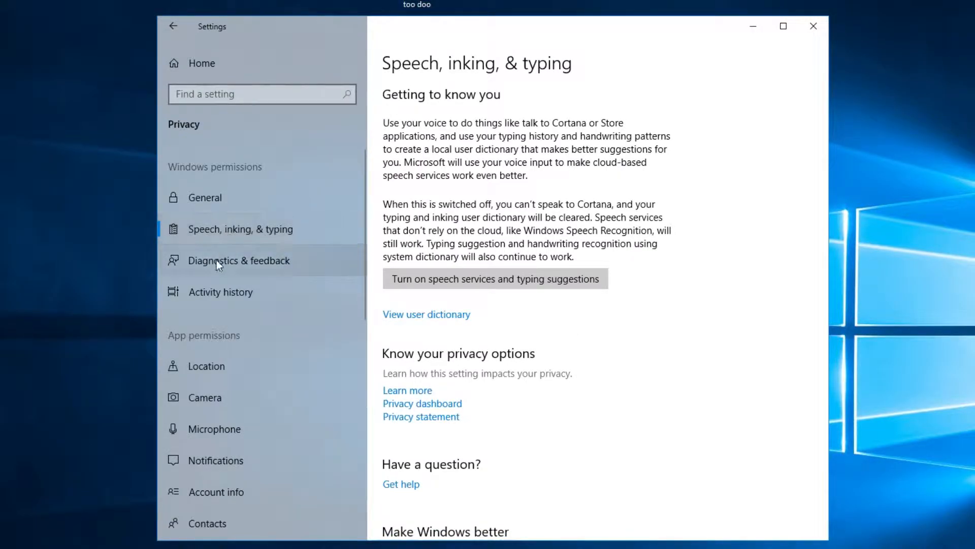
{"action": "left_click", "coordinate": [217, 291]}
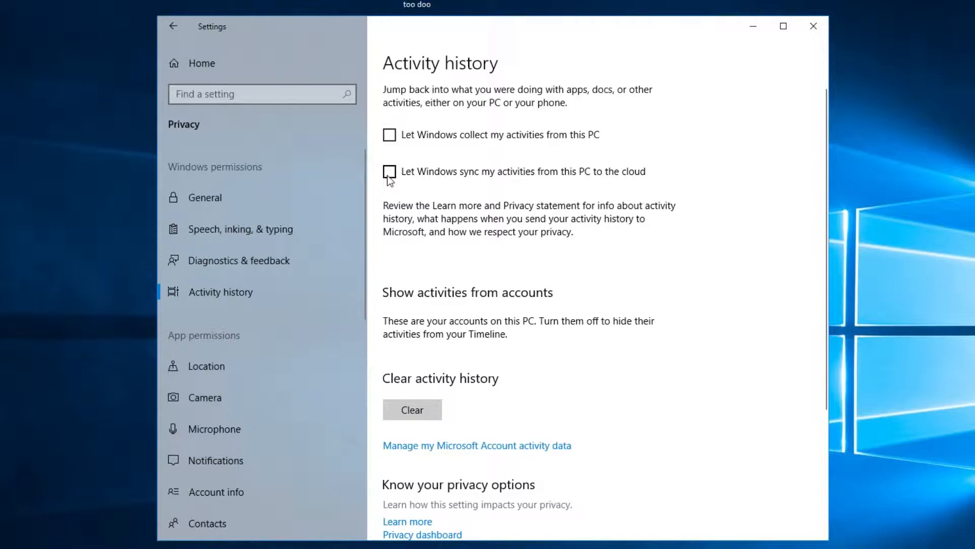
Step: Check the device location switch on the Location privacy page and look at the weather tile in Start
{"action": "left_click", "coordinate": [212, 369]}
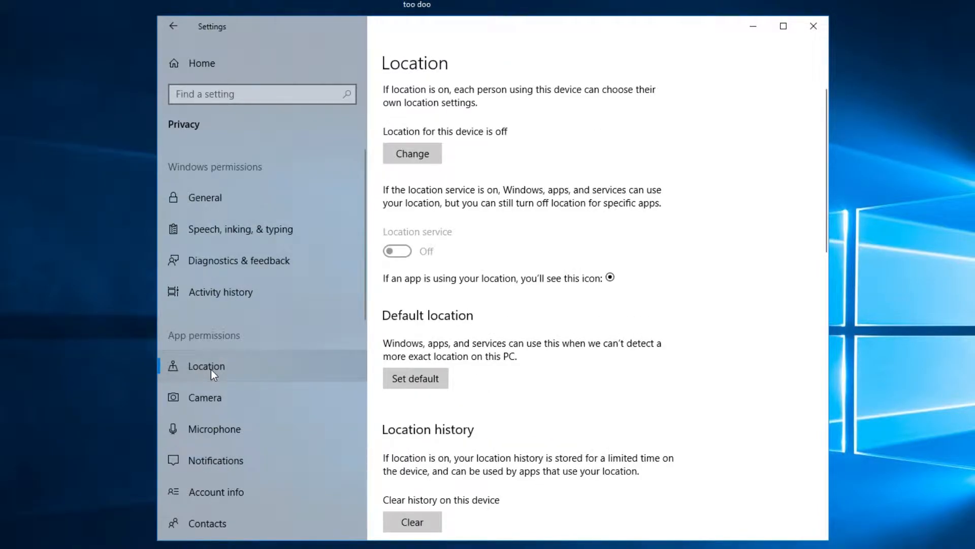
{"action": "left_click", "coordinate": [435, 155]}
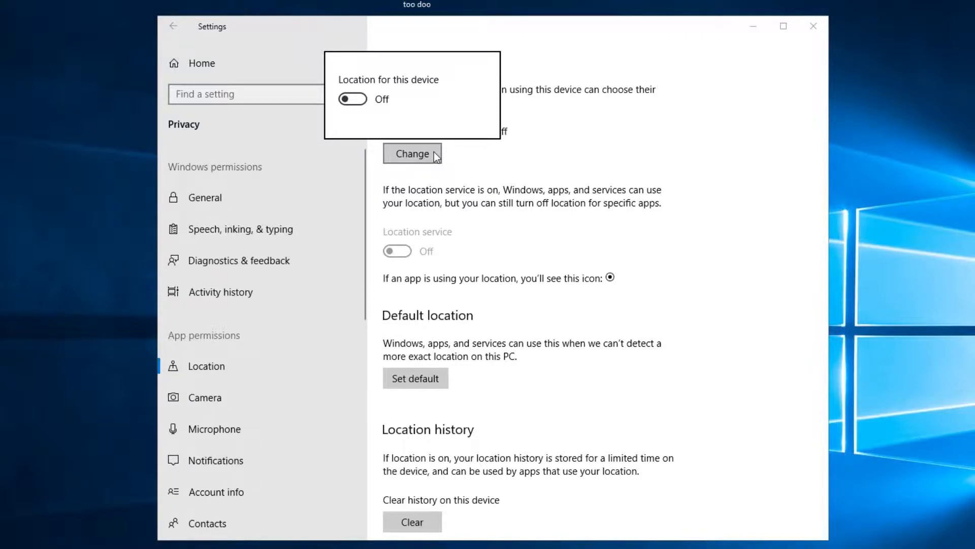
{"action": "left_click", "coordinate": [541, 171]}
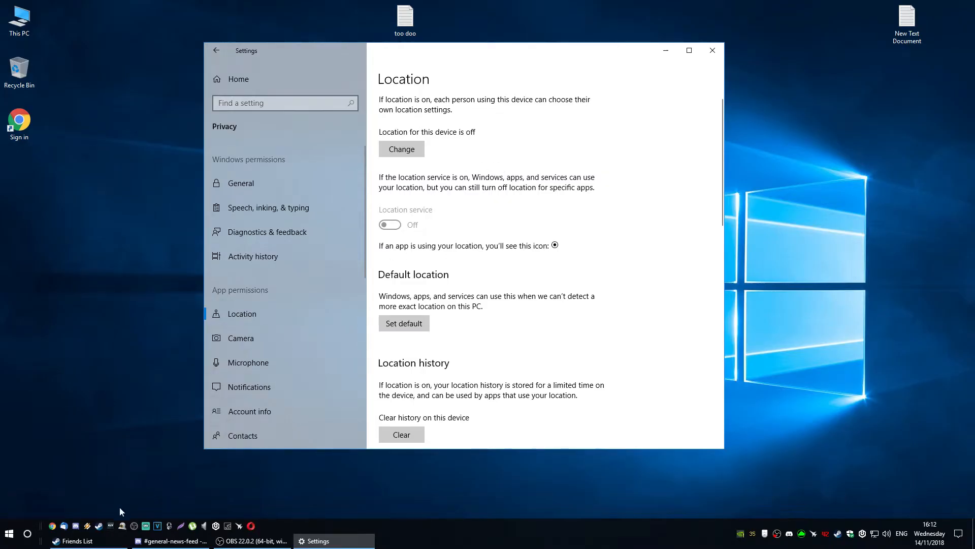
{"action": "left_click", "coordinate": [9, 533]}
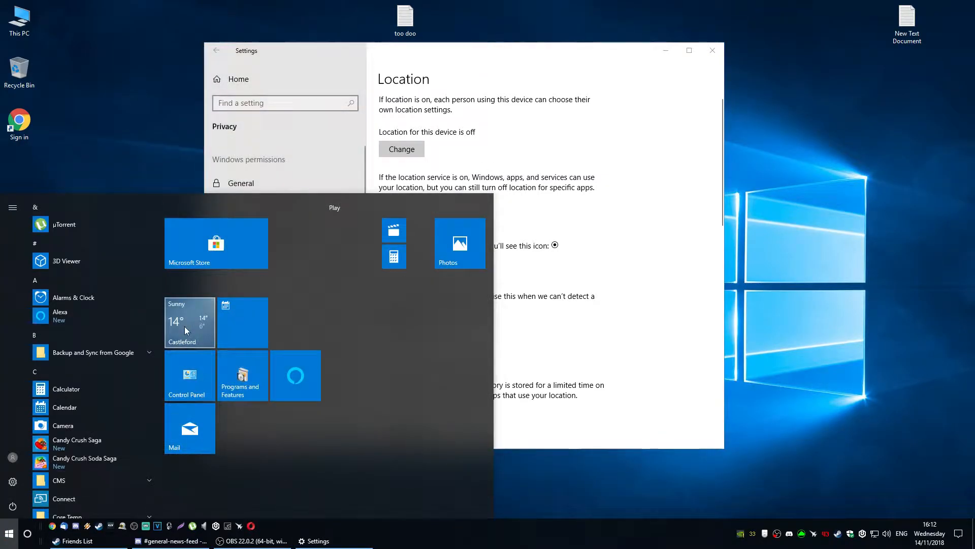
{"action": "left_click", "coordinate": [667, 290]}
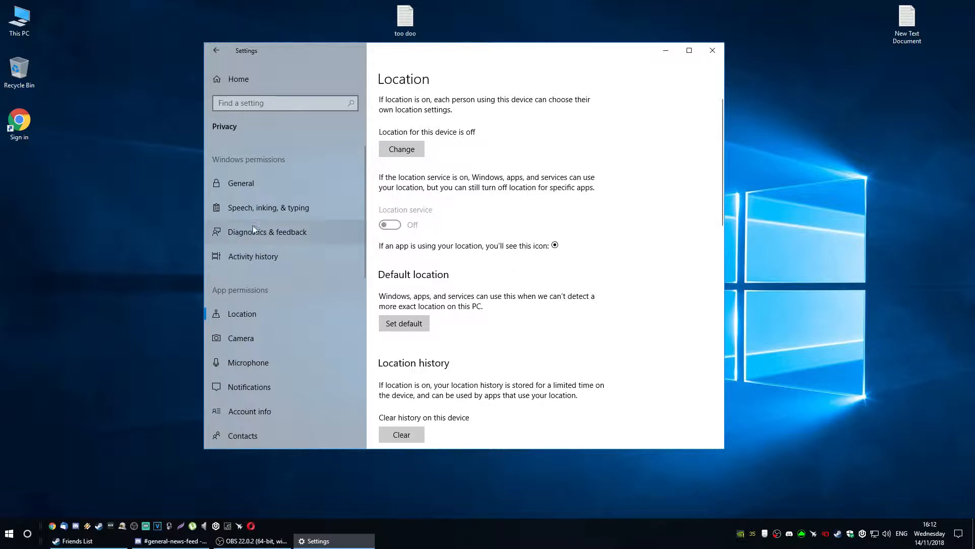
Step: Examine which apps can access the camera on the Camera privacy page
{"action": "left_click", "coordinate": [252, 338]}
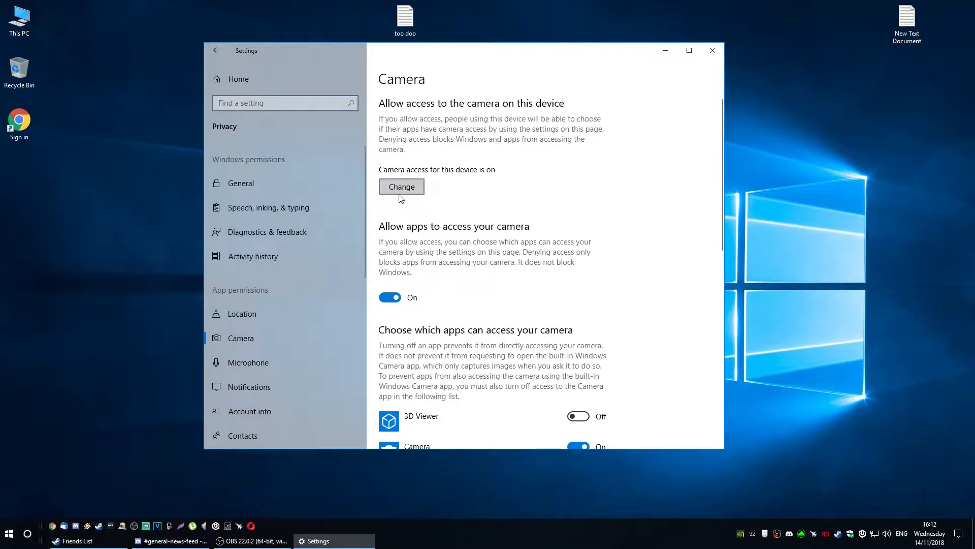
{"action": "scroll", "coordinate": [585, 220], "scroll_direction": "down", "scroll_amount": 6}
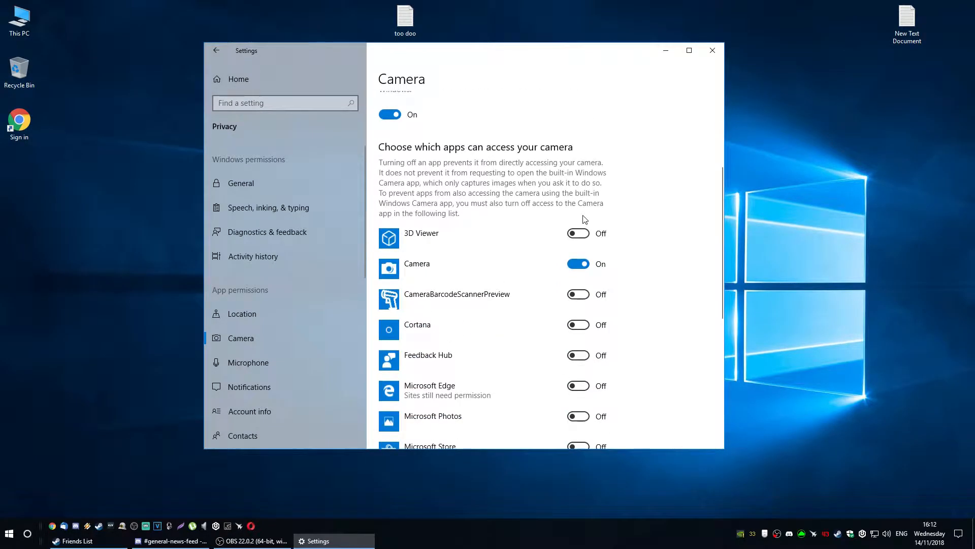
{"action": "scroll", "coordinate": [585, 219], "scroll_direction": "up", "scroll_amount": 1}
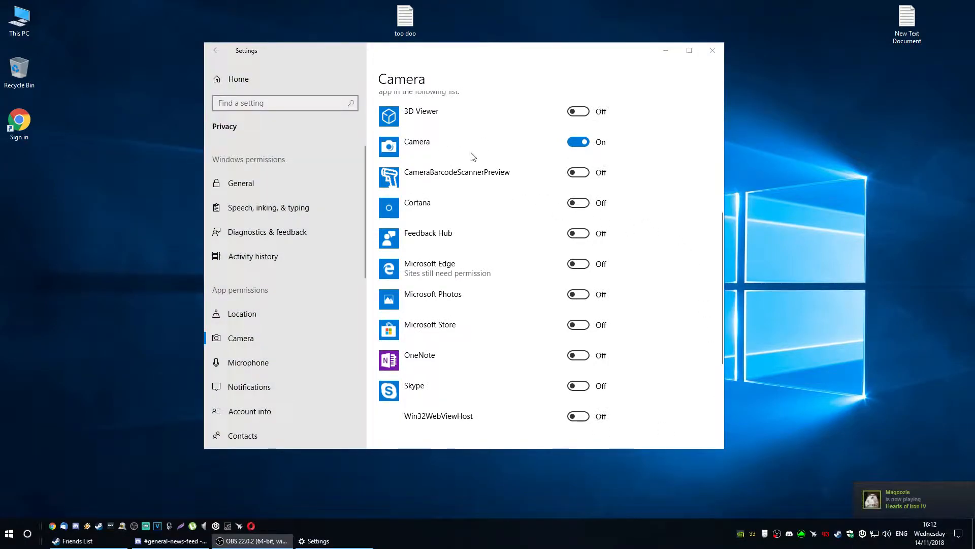
{"action": "scroll", "coordinate": [473, 156], "scroll_direction": "down", "scroll_amount": 2}
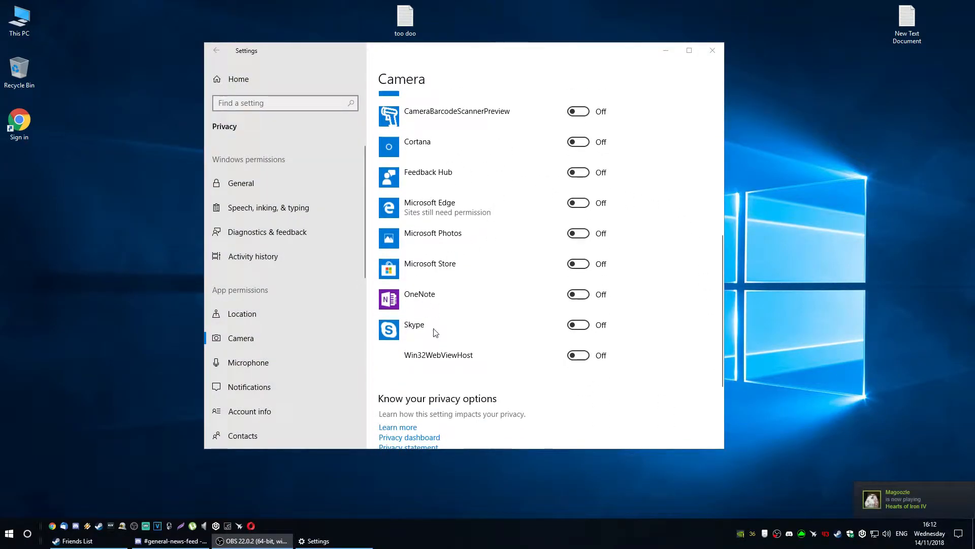
Step: Examine which apps can access the microphone on the Microphone privacy page
{"action": "left_click", "coordinate": [270, 368]}
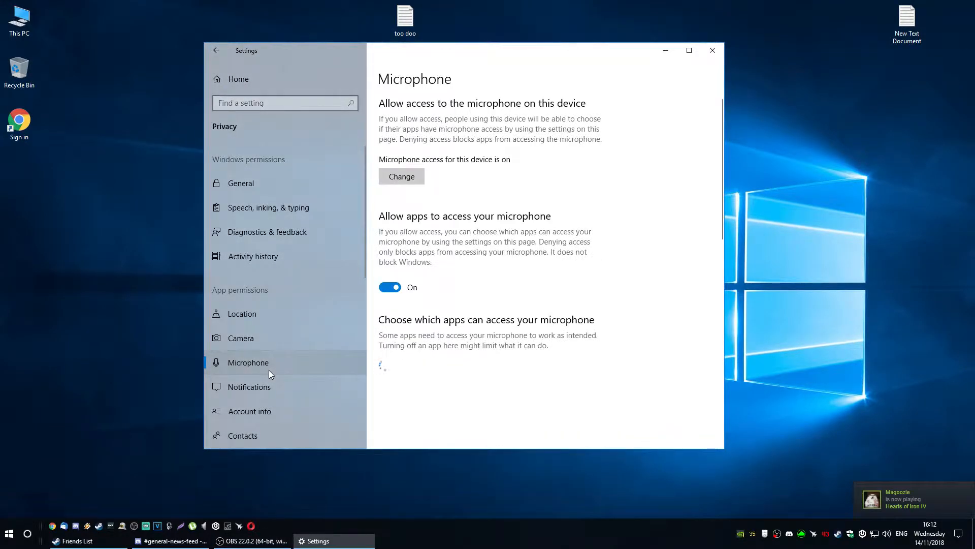
{"action": "scroll", "coordinate": [574, 304], "scroll_direction": "down", "scroll_amount": 3}
{"action": "scroll", "coordinate": [574, 304], "scroll_direction": "down", "scroll_amount": 1}
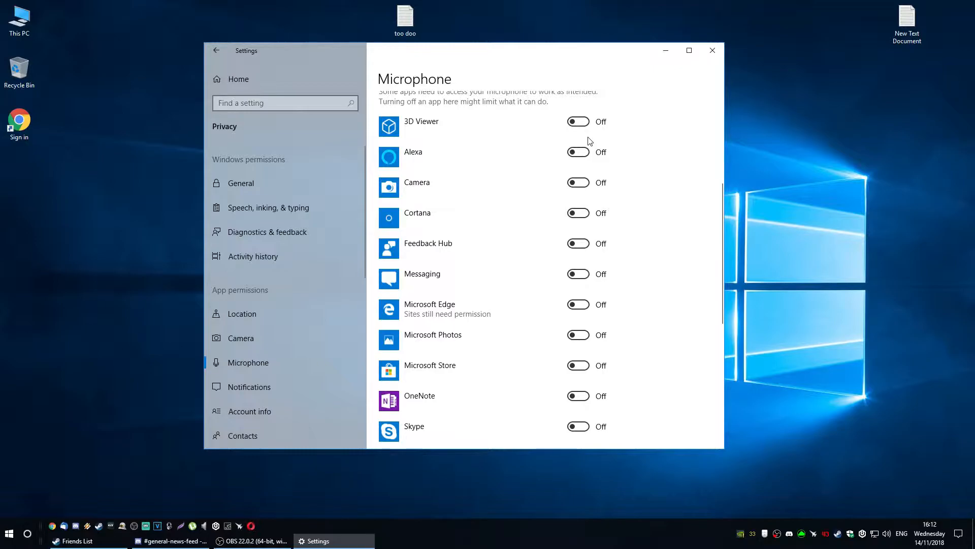
Step: Review the remaining per-app microphone permissions down to the Xbox entry
{"action": "scroll", "coordinate": [588, 143], "scroll_direction": "down", "scroll_amount": 2}
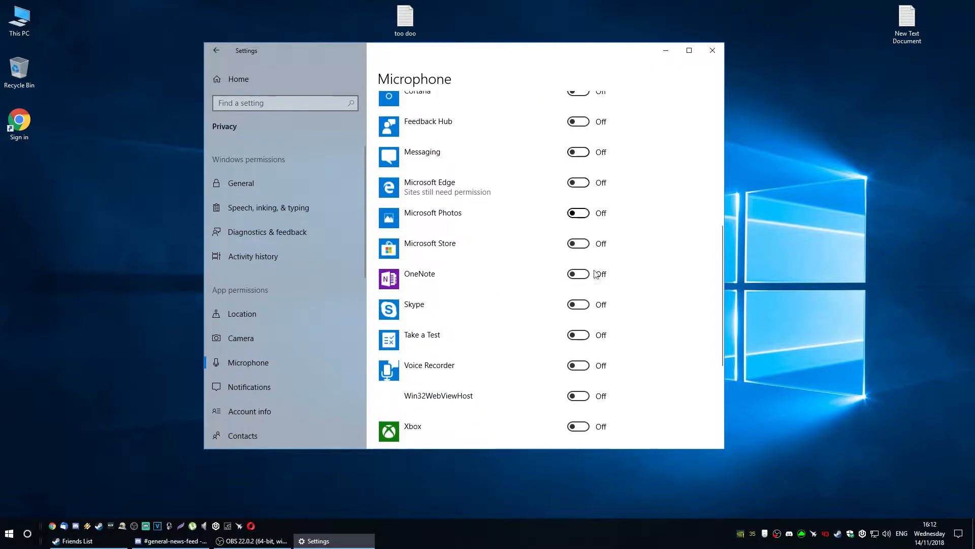
{"action": "scroll", "coordinate": [596, 273], "scroll_direction": "down", "scroll_amount": 2}
{"action": "scroll", "coordinate": [557, 405], "scroll_direction": "up", "scroll_amount": 4}
{"action": "scroll", "coordinate": [508, 365], "scroll_direction": "down", "scroll_amount": 3}
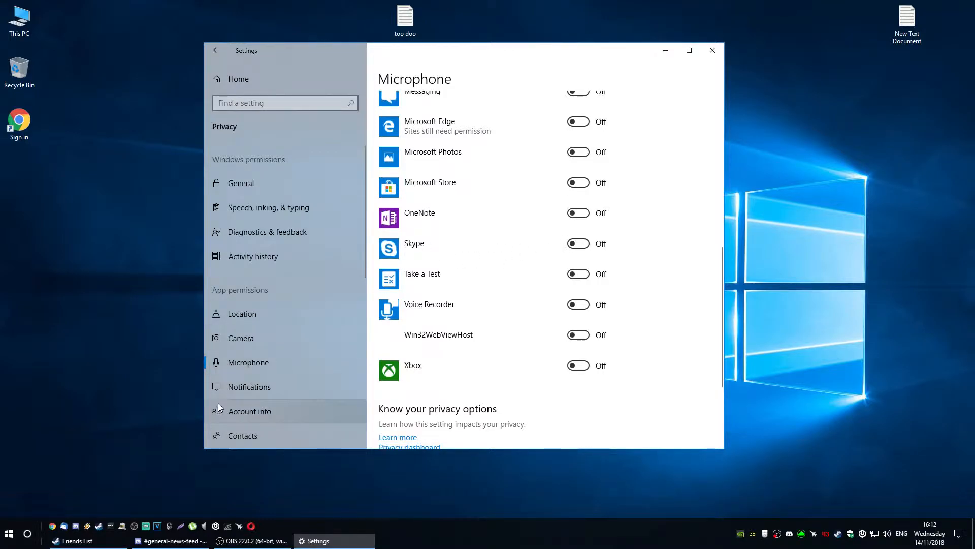
Step: Review the Notifications privacy page and the app permissions on the Account info page
{"action": "left_click", "coordinate": [244, 388]}
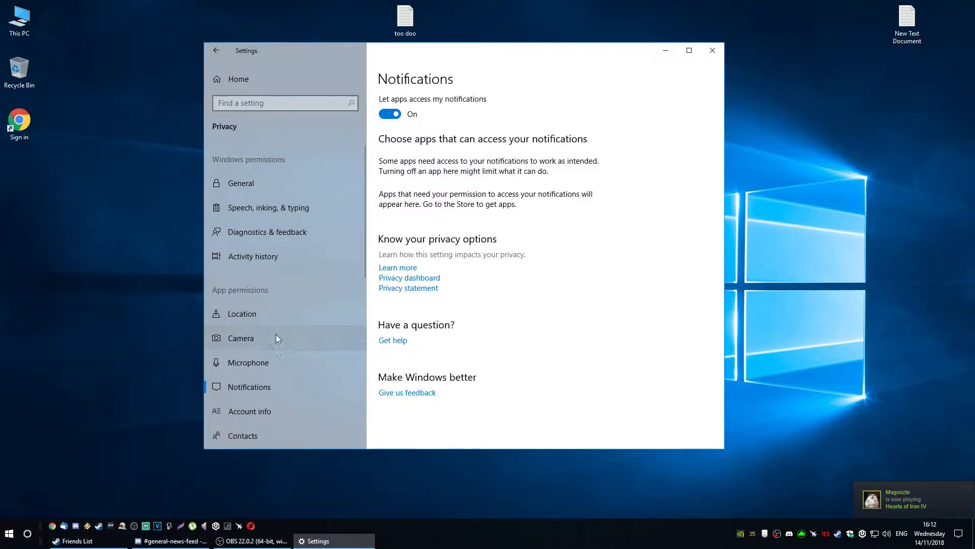
{"action": "scroll", "coordinate": [230, 406], "scroll_direction": "down", "scroll_amount": 2}
{"action": "left_click", "coordinate": [245, 362]}
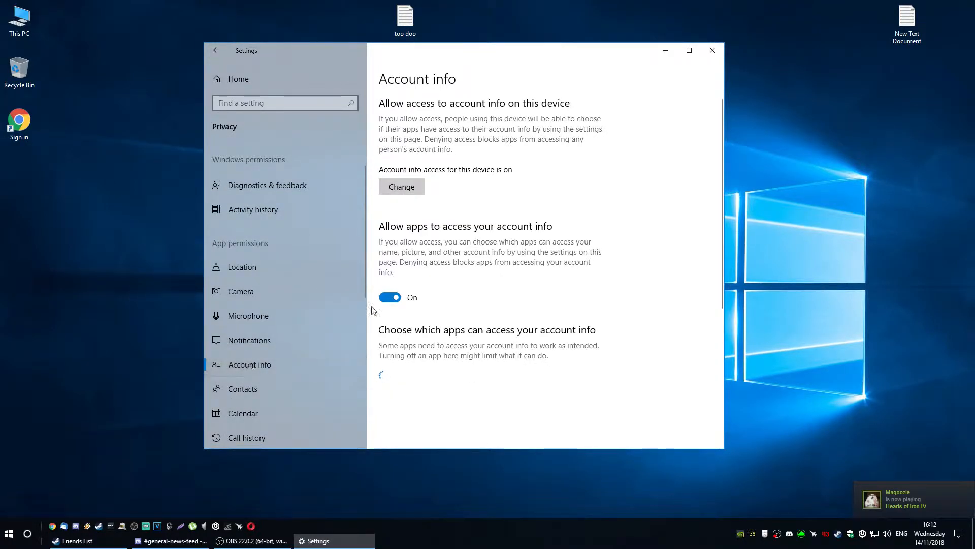
{"action": "scroll", "coordinate": [468, 255], "scroll_direction": "down", "scroll_amount": 3}
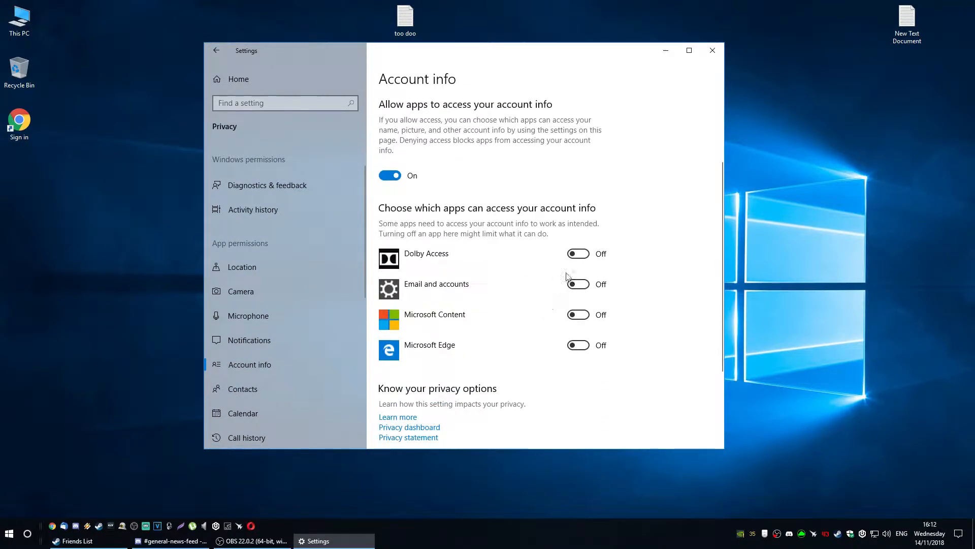
Step: Review which apps can access contacts and calendars on the Contacts and Calendar privacy pages
{"action": "left_click", "coordinate": [254, 386]}
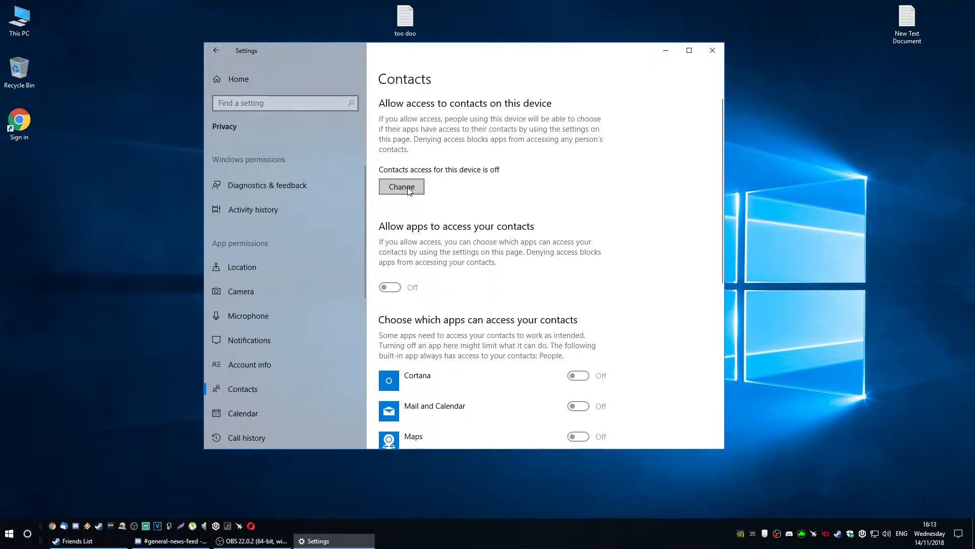
{"action": "scroll", "coordinate": [561, 203], "scroll_direction": "down", "scroll_amount": 3}
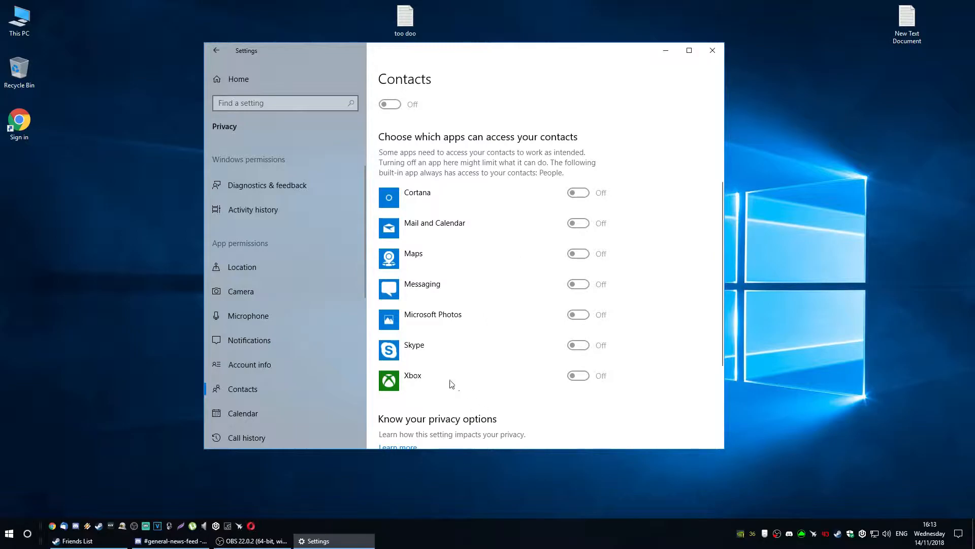
{"action": "left_click", "coordinate": [240, 406]}
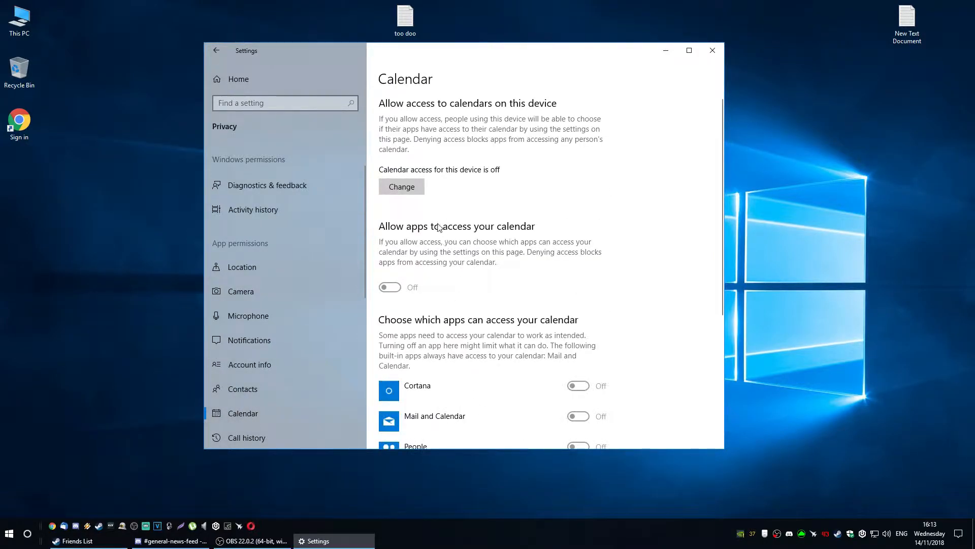
{"action": "scroll", "coordinate": [439, 227], "scroll_direction": "down", "scroll_amount": 3}
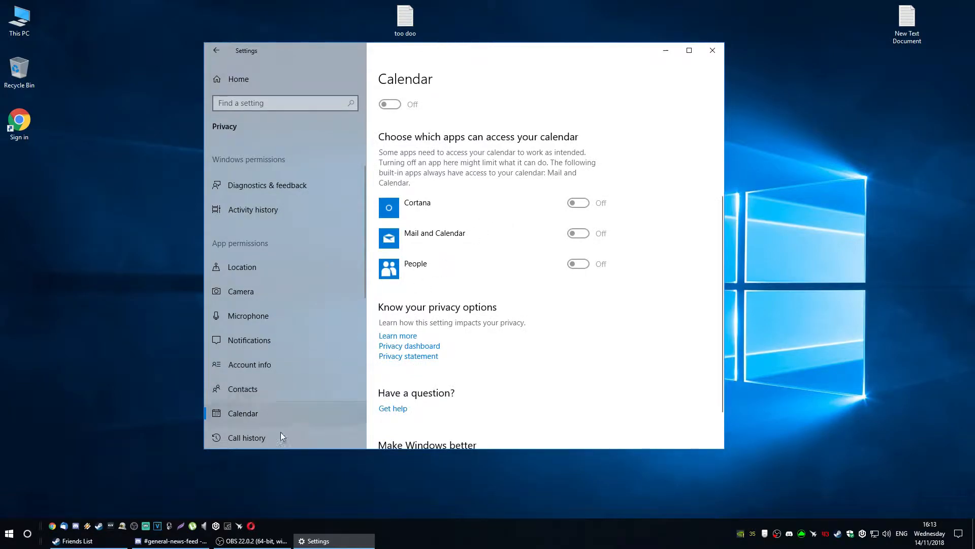
Step: Review the access permissions on the Call history and Email privacy pages
{"action": "scroll", "coordinate": [281, 417], "scroll_direction": "down", "scroll_amount": 3}
{"action": "left_click", "coordinate": [231, 298]}
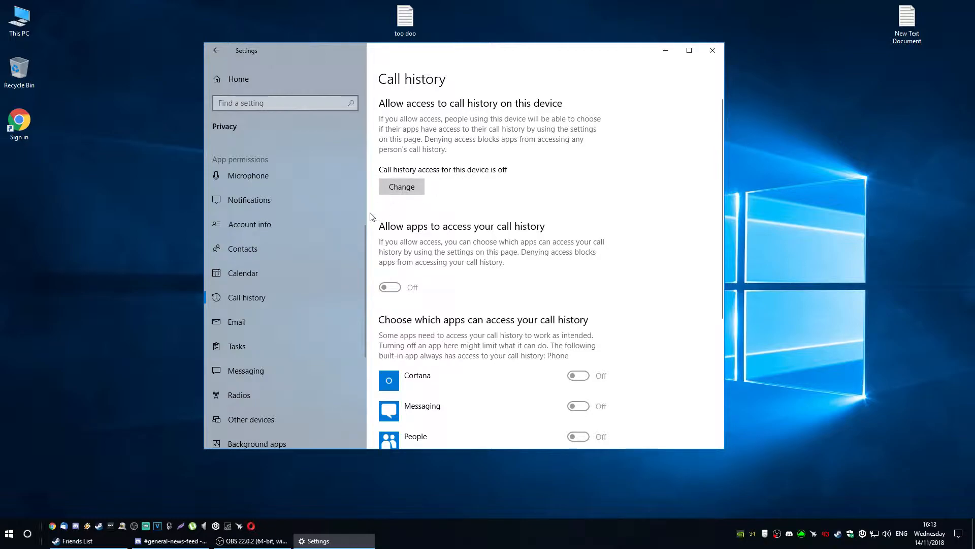
{"action": "left_click", "coordinate": [244, 321]}
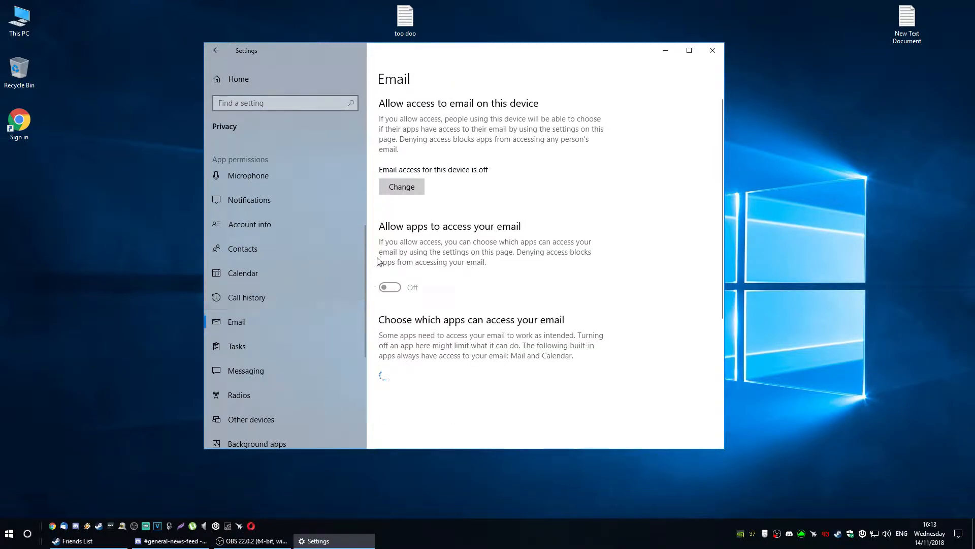
{"action": "scroll", "coordinate": [457, 305], "scroll_direction": "down", "scroll_amount": 2}
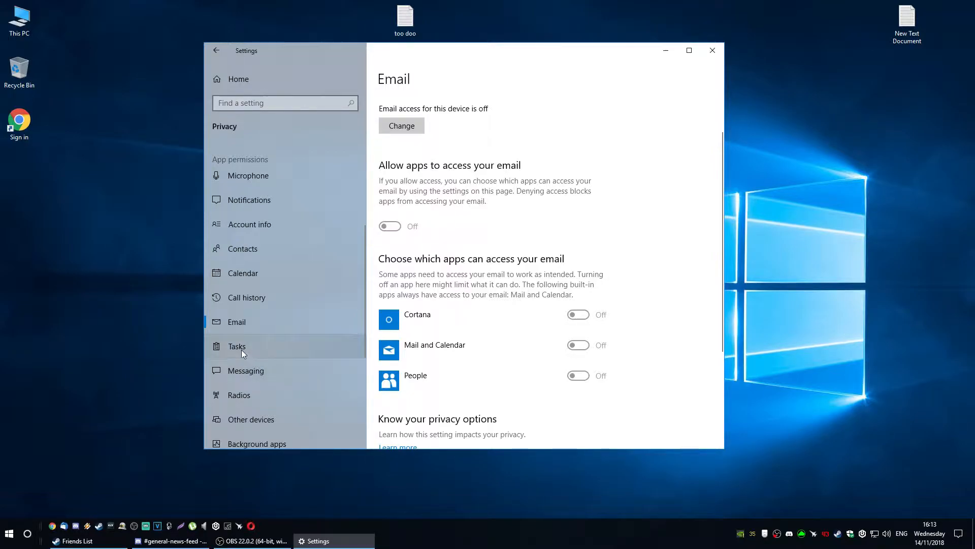
Step: Check the device-wide tasks access switch on the Tasks privacy page without changing it
{"action": "left_click", "coordinate": [260, 350]}
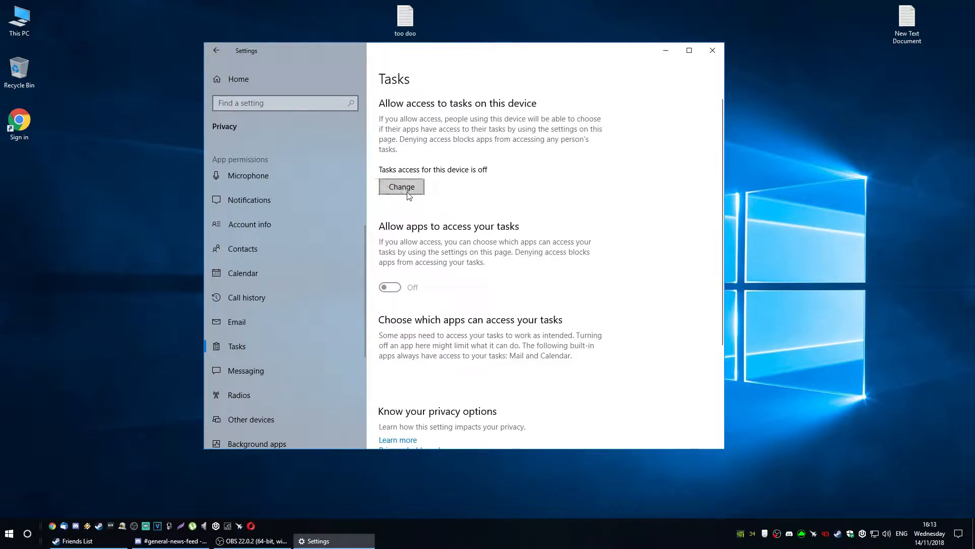
{"action": "left_click", "coordinate": [408, 190]}
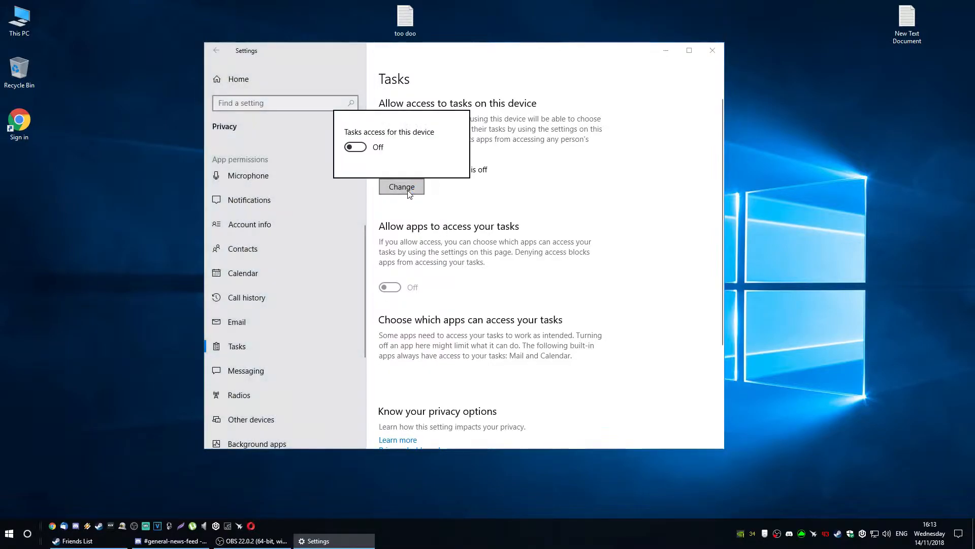
{"action": "left_click", "coordinate": [516, 201]}
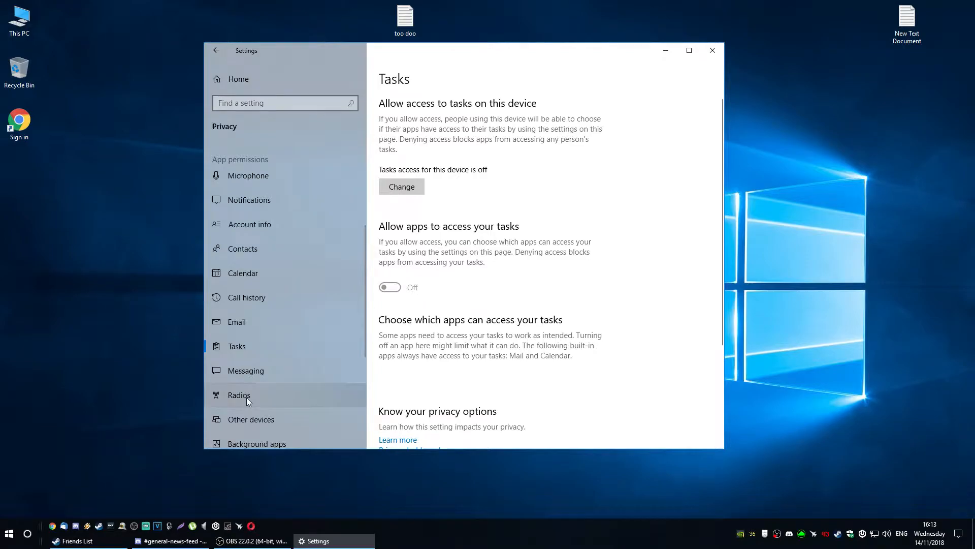
Step: Check the switch that lets apps control radios, leaving it off, and view the Other devices privacy page
{"action": "scroll", "coordinate": [285, 358], "scroll_direction": "down", "scroll_amount": 2}
{"action": "left_click", "coordinate": [250, 345]}
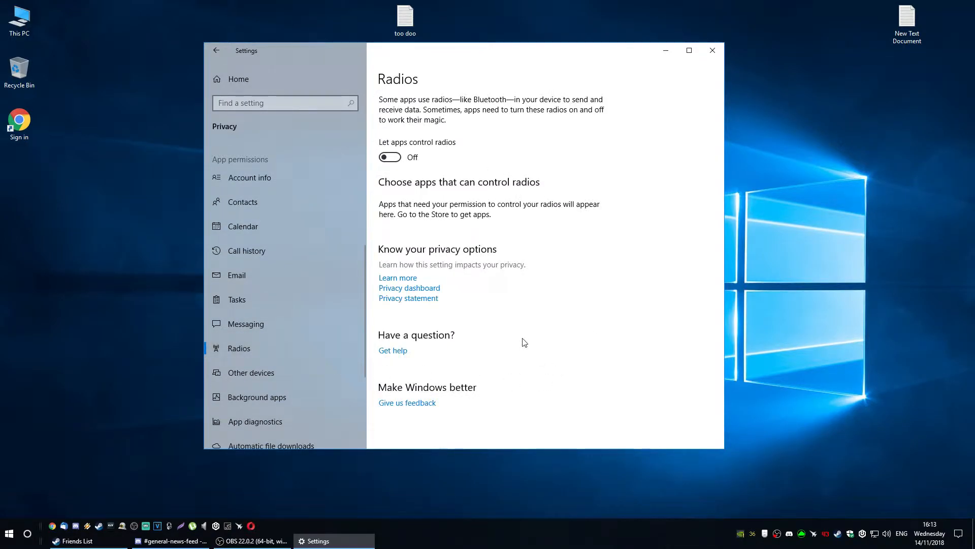
{"action": "left_click", "coordinate": [396, 162]}
{"action": "left_click", "coordinate": [396, 161]}
{"action": "left_click", "coordinate": [264, 371]}
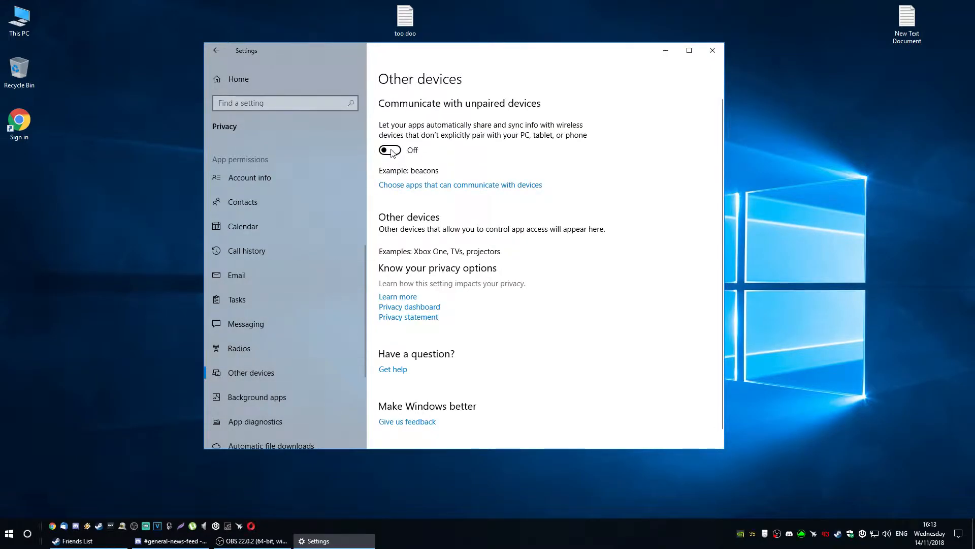
Step: Examine which apps are allowed to run in the background on the Background apps page
{"action": "scroll", "coordinate": [282, 297], "scroll_direction": "down", "scroll_amount": 2}
{"action": "left_click", "coordinate": [258, 303]}
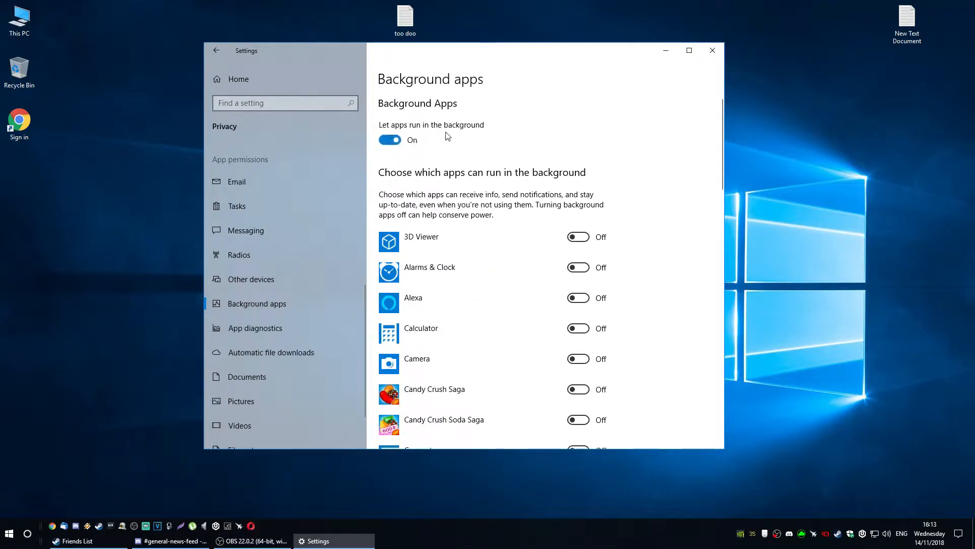
{"action": "scroll", "coordinate": [691, 270], "scroll_direction": "down", "scroll_amount": 3}
{"action": "scroll", "coordinate": [682, 270], "scroll_direction": "down", "scroll_amount": 11}
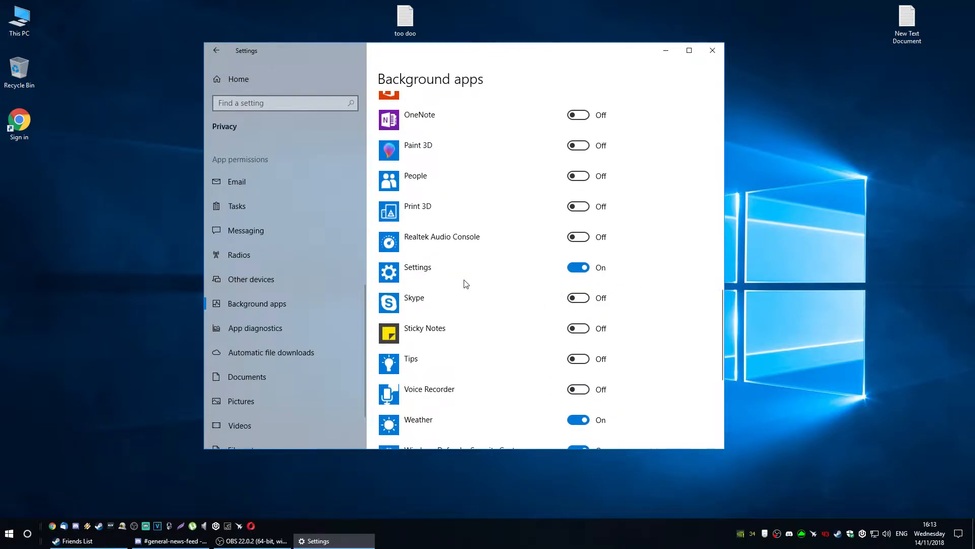
{"action": "scroll", "coordinate": [680, 303], "scroll_direction": "down", "scroll_amount": 2}
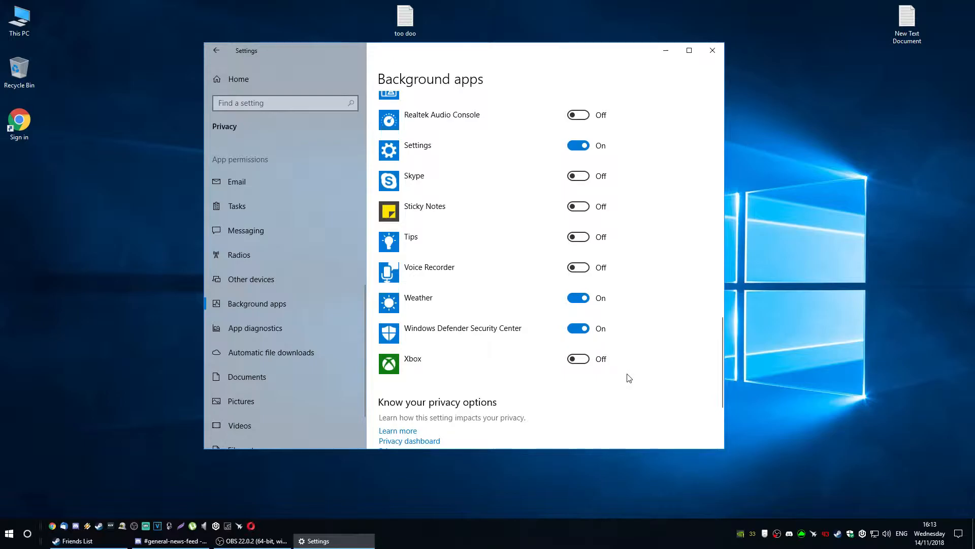
{"action": "scroll", "coordinate": [628, 369], "scroll_direction": "up", "scroll_amount": 10}
{"action": "scroll", "coordinate": [312, 365], "scroll_direction": "up", "scroll_amount": 1}
{"action": "scroll", "coordinate": [294, 336], "scroll_direction": "down", "scroll_amount": 3}
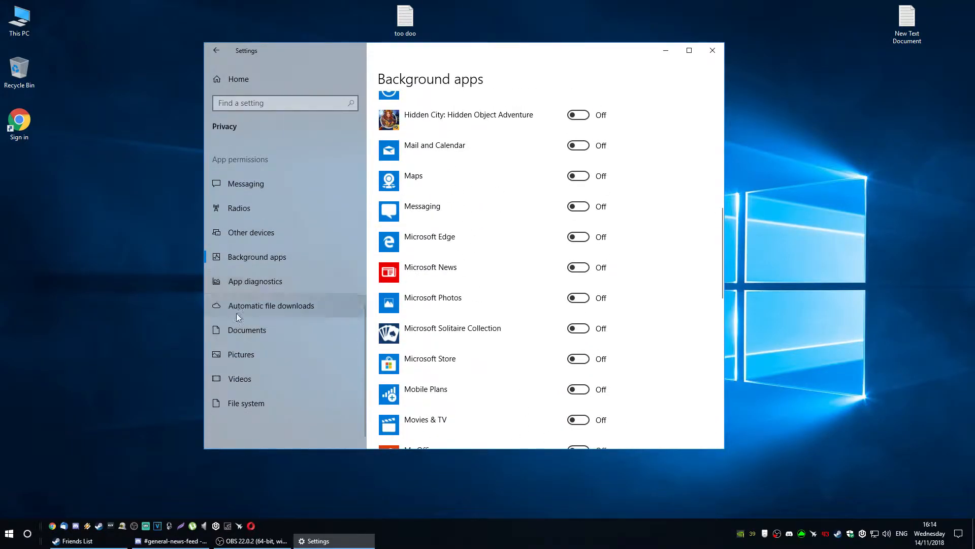
Step: Review the Automatic file downloads page and check the device and app access settings on the Documents page
{"action": "left_click", "coordinate": [261, 306]}
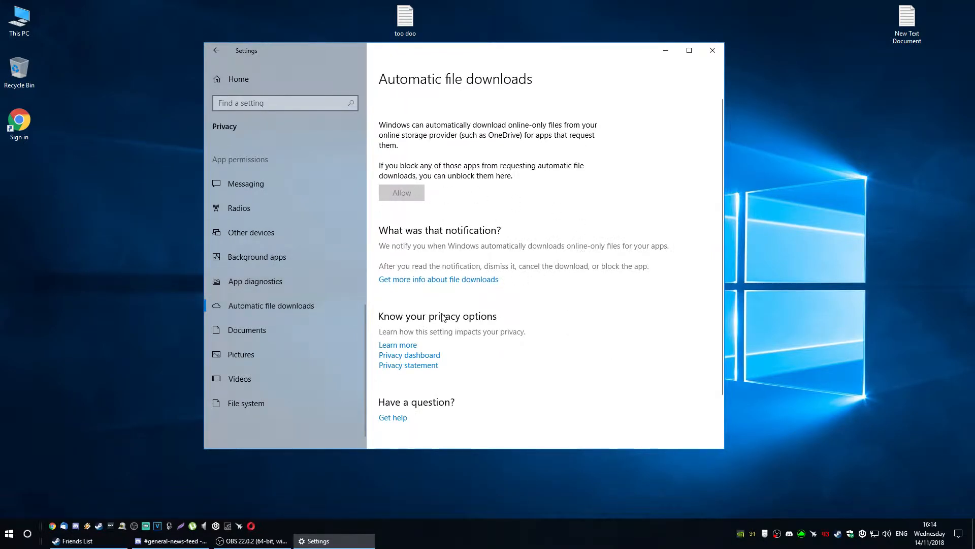
{"action": "left_click", "coordinate": [251, 336]}
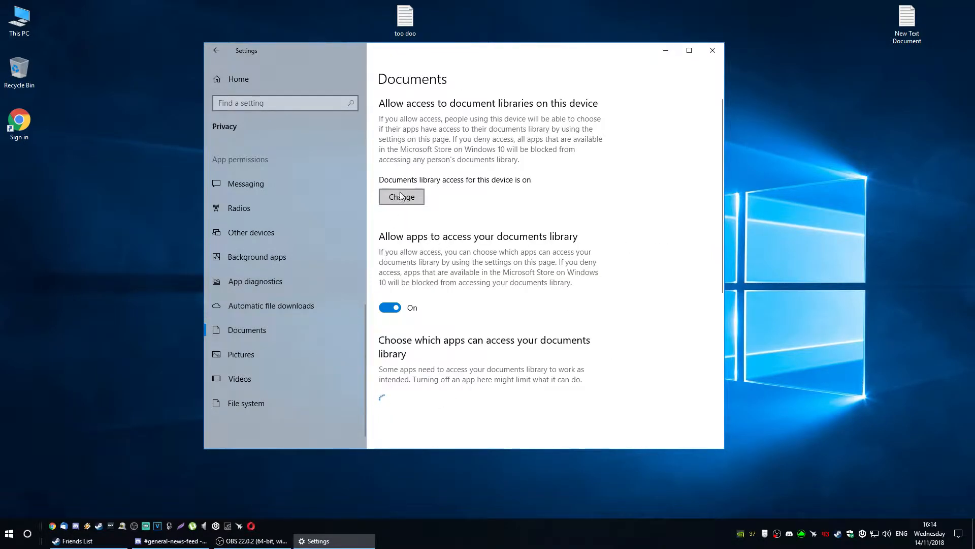
{"action": "left_click", "coordinate": [404, 196]}
{"action": "left_click", "coordinate": [584, 205]}
{"action": "scroll", "coordinate": [594, 254], "scroll_direction": "down", "scroll_amount": 2}
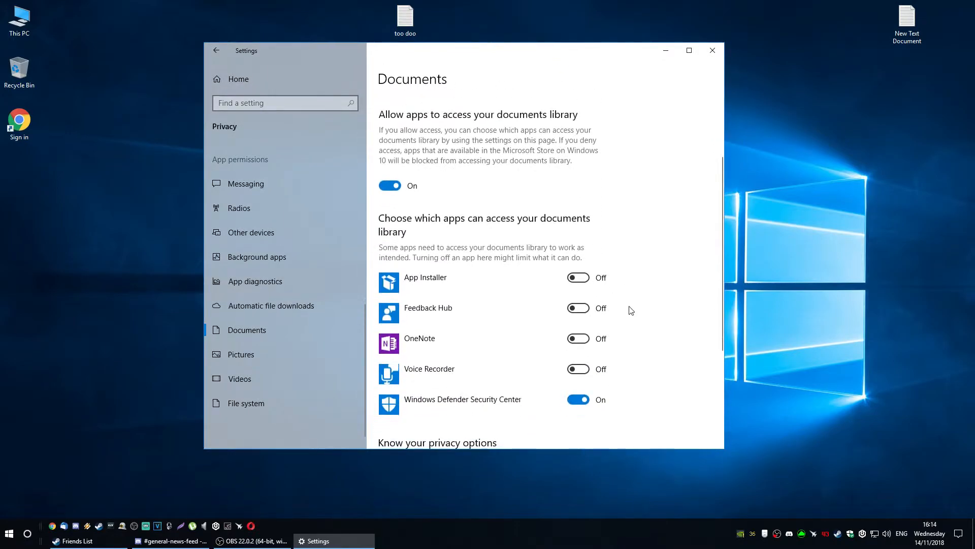
{"action": "scroll", "coordinate": [447, 371], "scroll_direction": "down", "scroll_amount": 1}
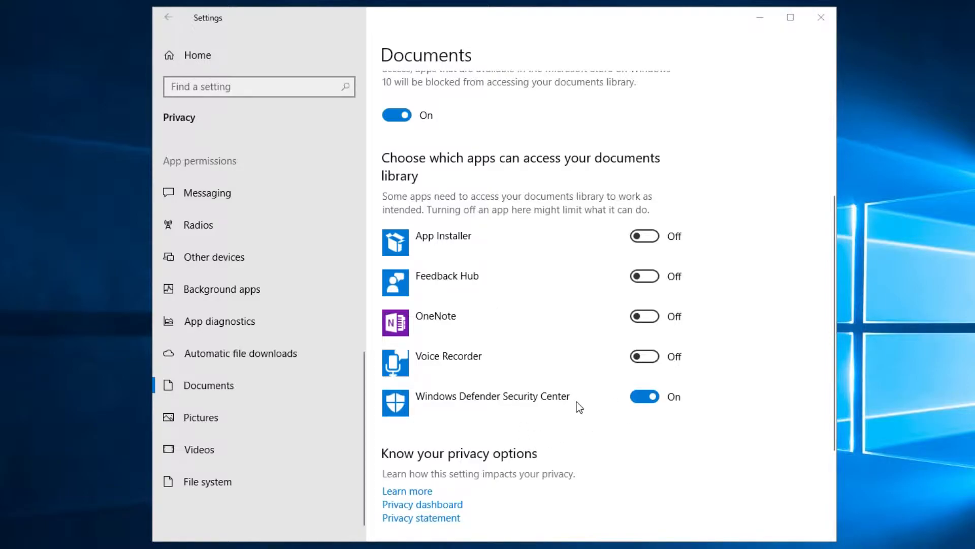
Step: Examine which apps can access the pictures library on the Pictures privacy page
{"action": "left_click", "coordinate": [234, 418]}
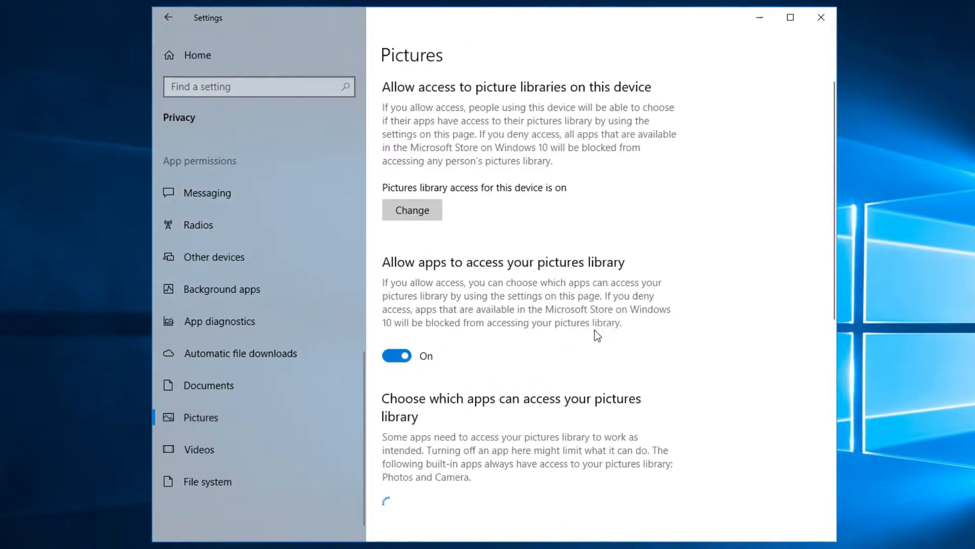
{"action": "scroll", "coordinate": [656, 432], "scroll_direction": "down", "scroll_amount": 5}
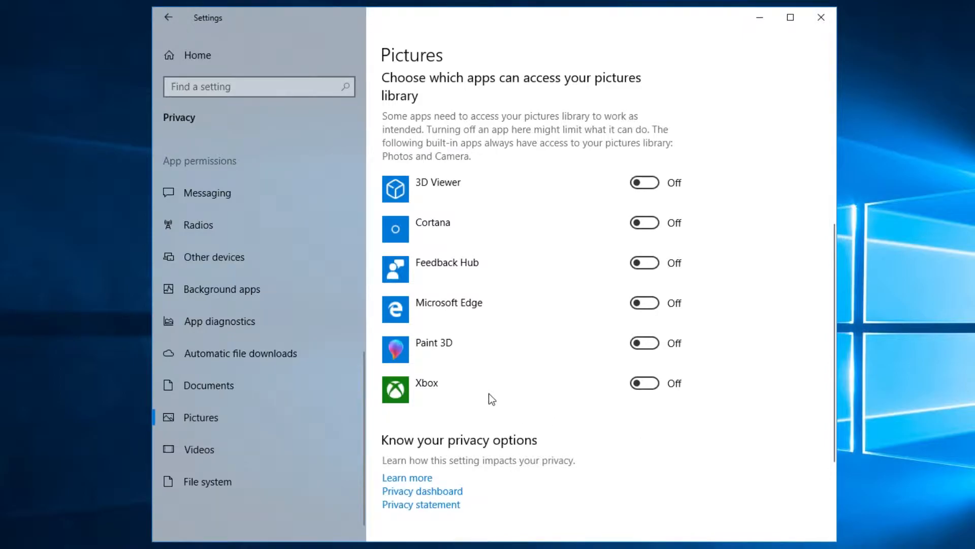
{"action": "scroll", "coordinate": [490, 395], "scroll_direction": "down", "scroll_amount": 3}
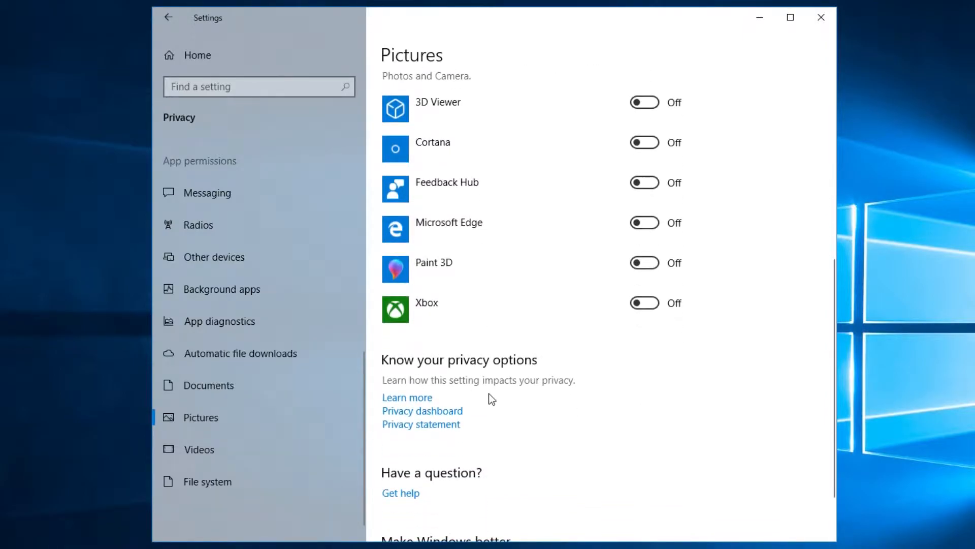
{"action": "scroll", "coordinate": [491, 399], "scroll_direction": "up", "scroll_amount": 6}
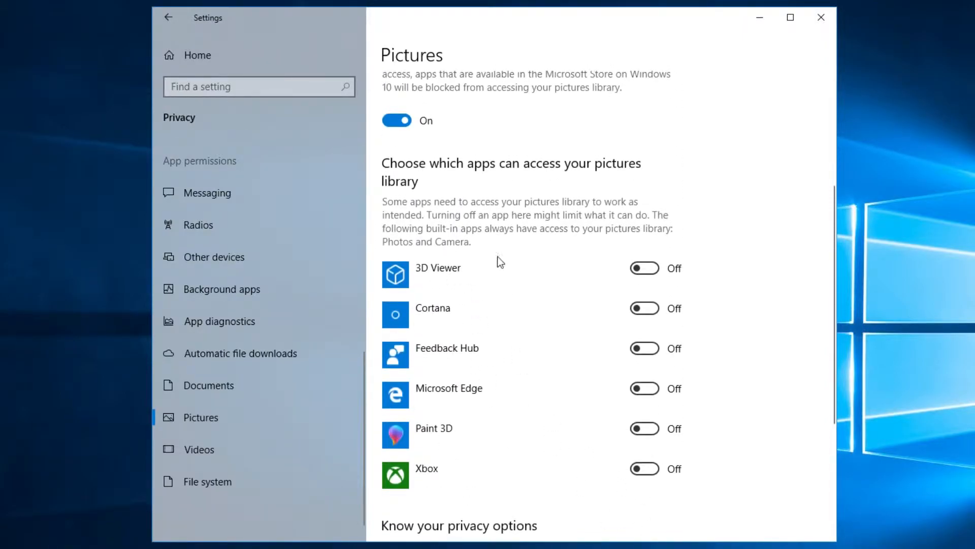
Step: Review the app permissions on the Videos and File system privacy pages
{"action": "left_click", "coordinate": [194, 446]}
{"action": "scroll", "coordinate": [542, 284], "scroll_direction": "down", "scroll_amount": 10}
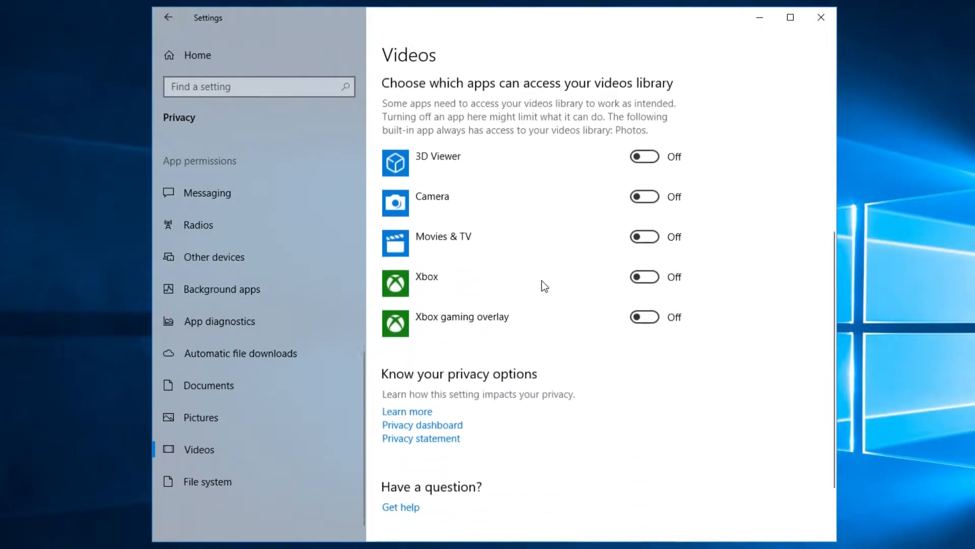
{"action": "left_click", "coordinate": [216, 485]}
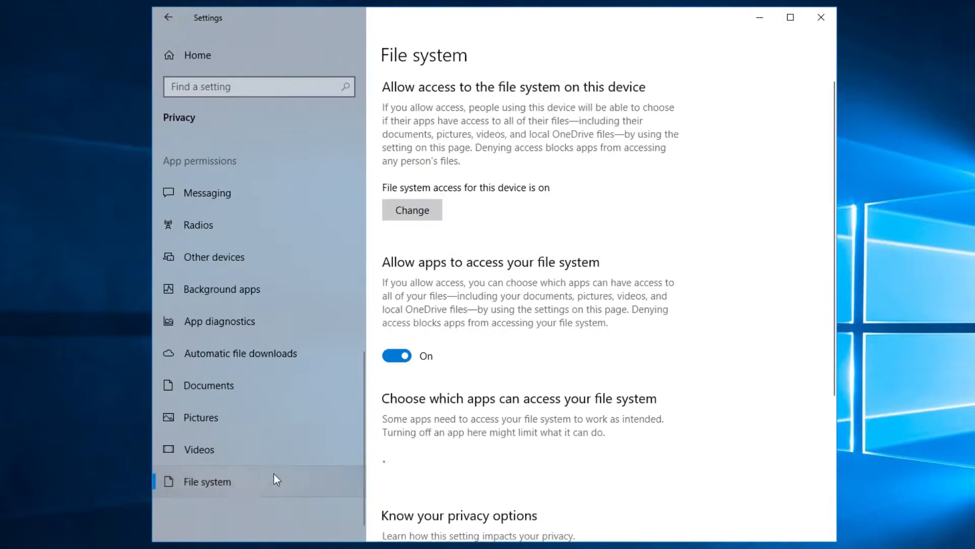
{"action": "scroll", "coordinate": [439, 218], "scroll_direction": "down", "scroll_amount": 2}
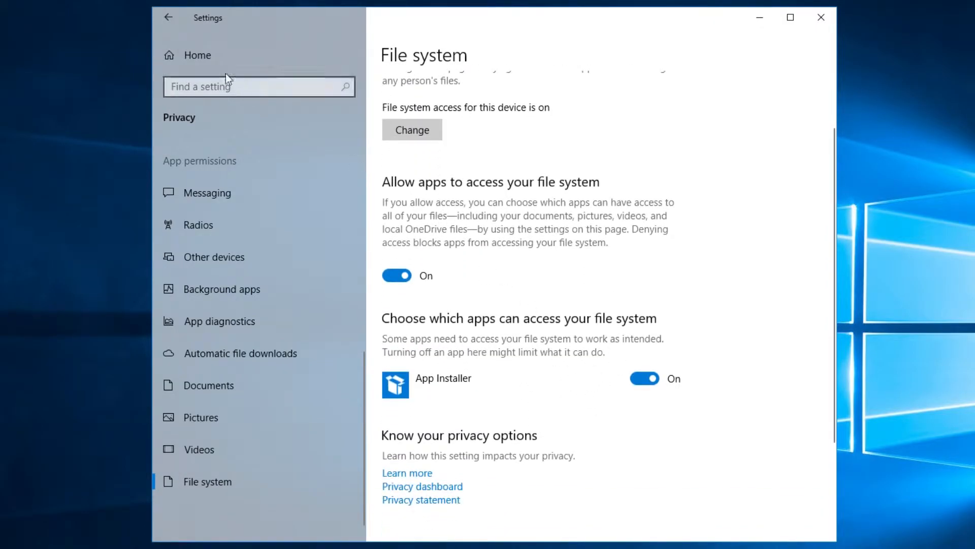
Step: Leave the Privacy settings and open the Themes page of the Personalization settings
{"action": "left_click", "coordinate": [172, 20]}
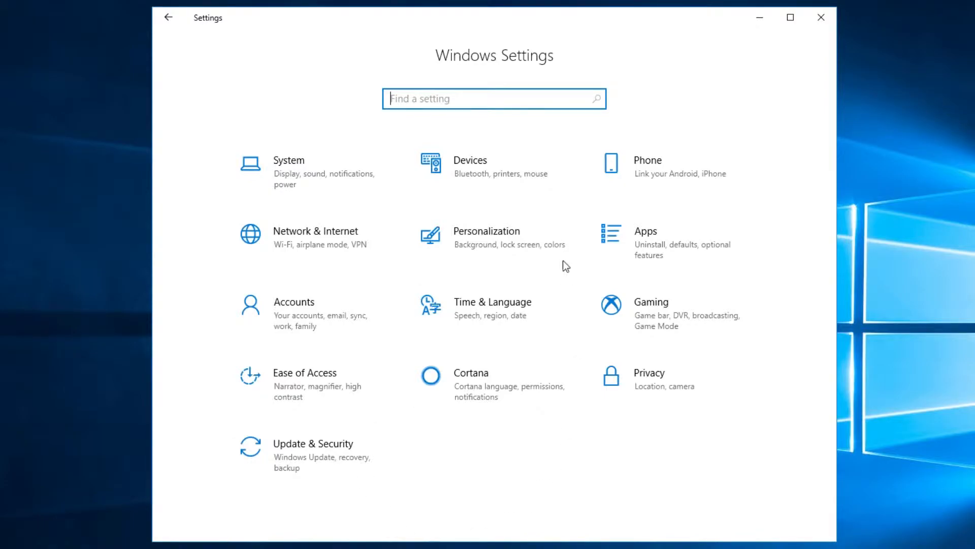
{"action": "left_click", "coordinate": [498, 246]}
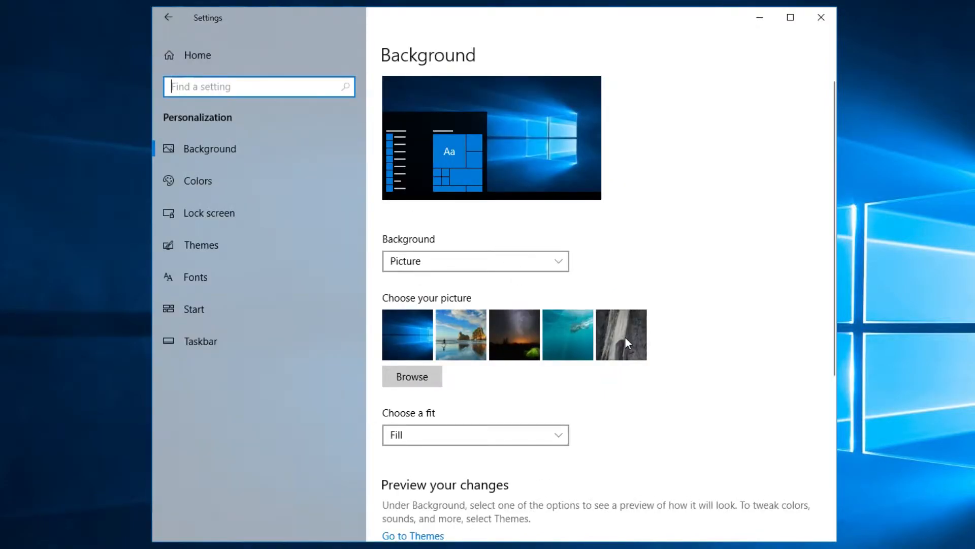
{"action": "left_click", "coordinate": [210, 247]}
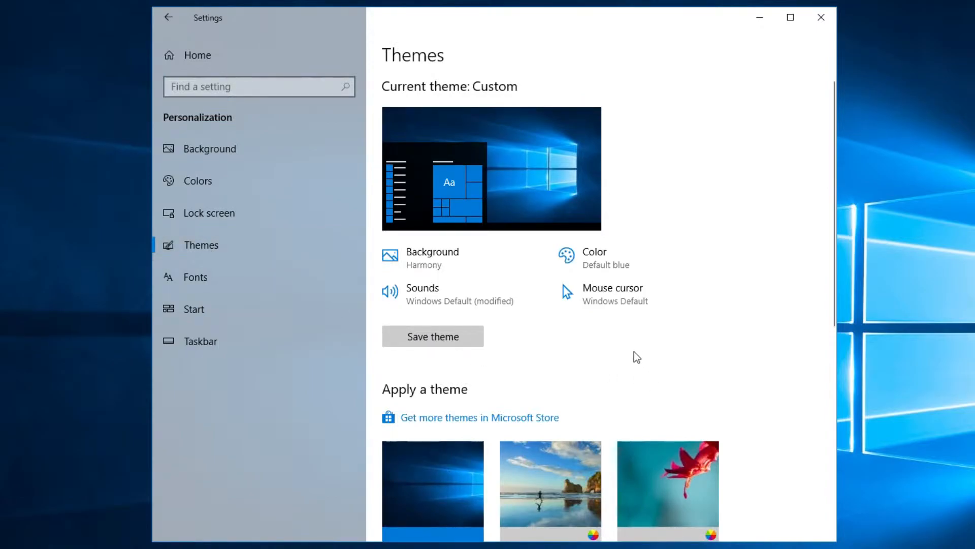
Step: Check which desktop icons are enabled in the Desktop Icon Settings related to themes, and close the dialog
{"action": "scroll", "coordinate": [635, 356], "scroll_direction": "down", "scroll_amount": 10}
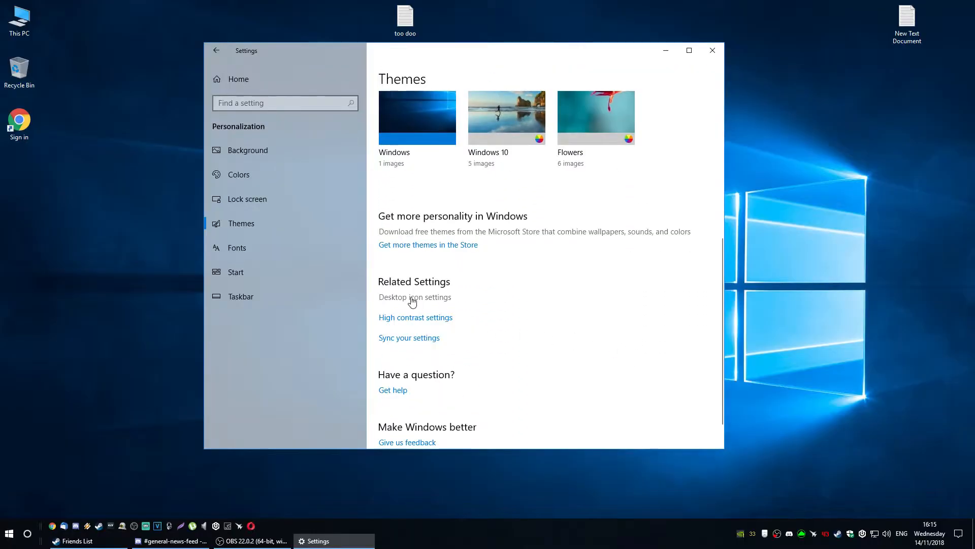
{"action": "left_click", "coordinate": [412, 300]}
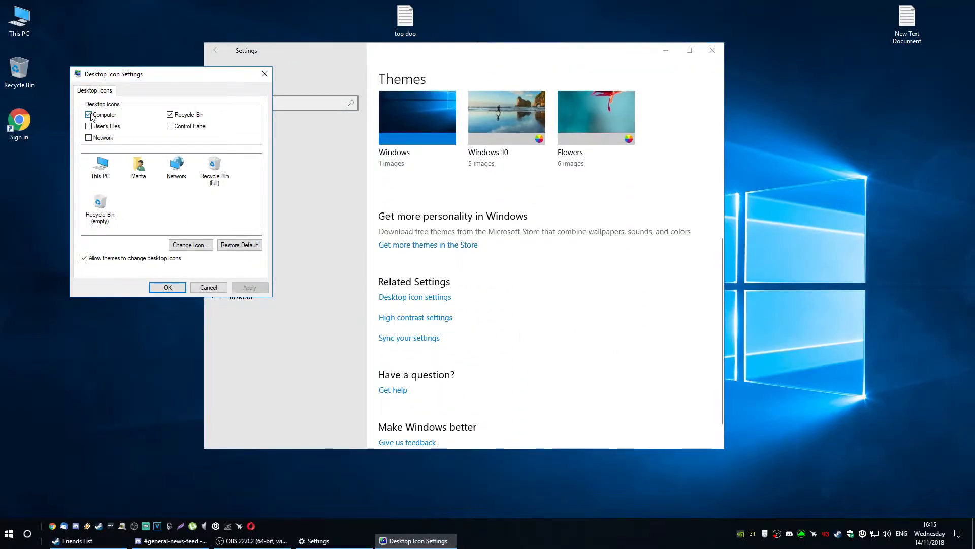
{"action": "left_click", "coordinate": [168, 287]}
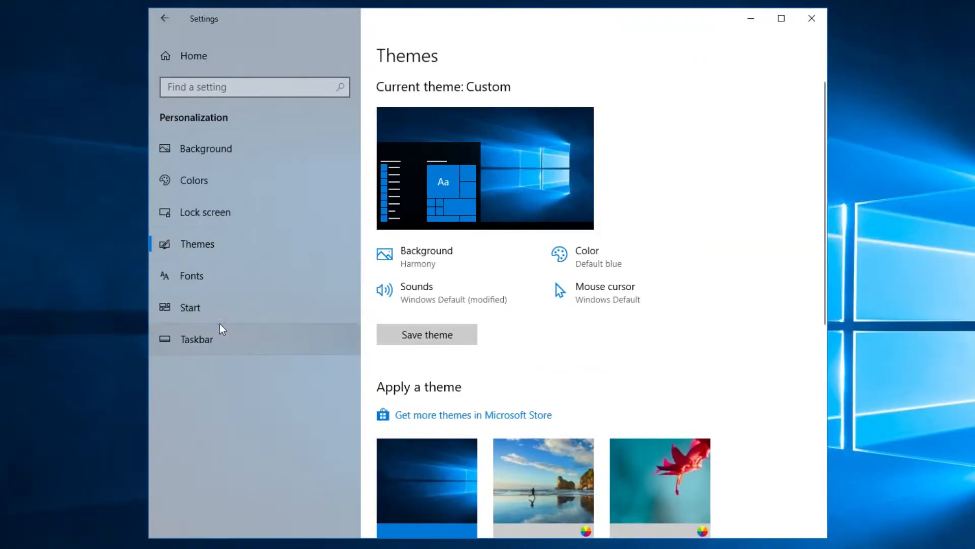
Step: Review the options on the Start and Taskbar pages of the Personalization settings
{"action": "left_click", "coordinate": [224, 317]}
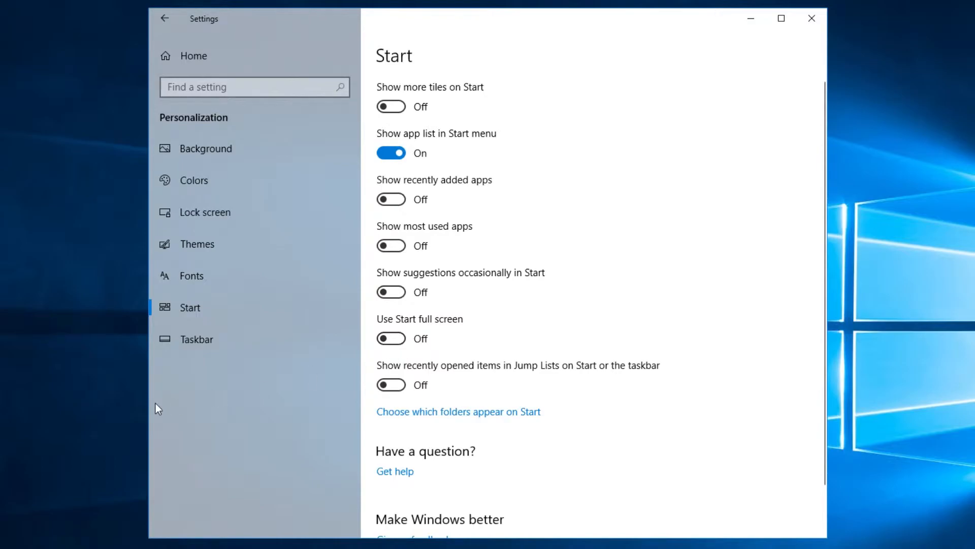
{"action": "left_click", "coordinate": [211, 346]}
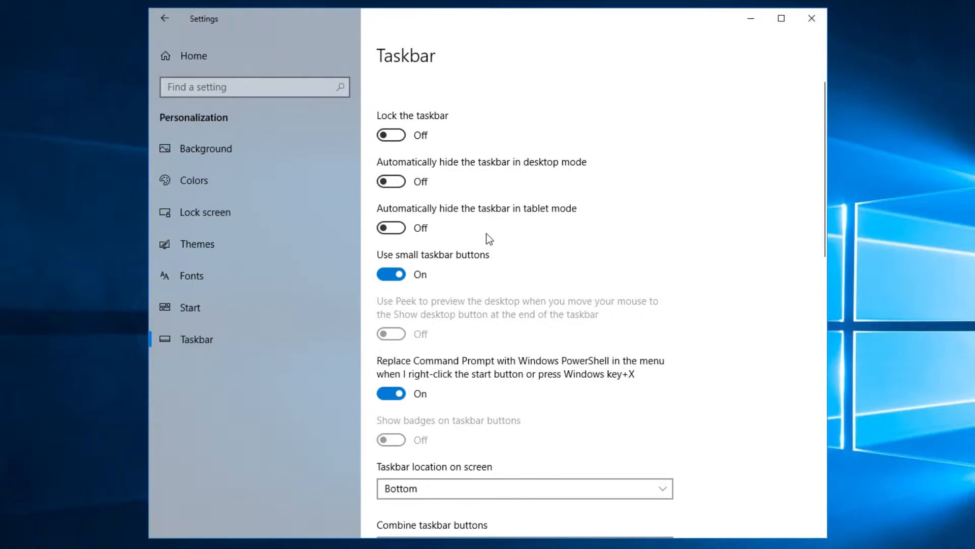
{"action": "scroll", "coordinate": [488, 235], "scroll_direction": "down", "scroll_amount": 5}
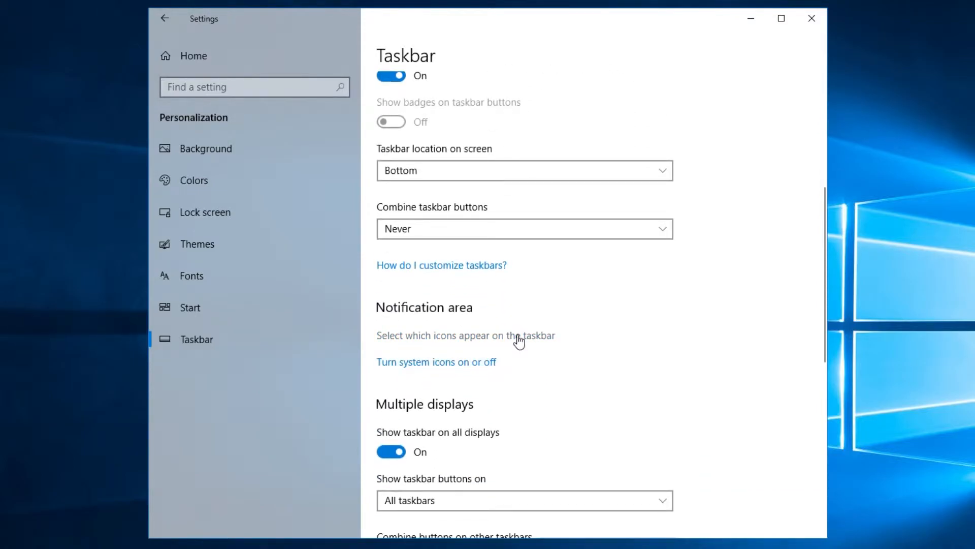
Step: Review which icons appear on the taskbar, including the option to always show all notification area icons, and leave the page
{"action": "left_click", "coordinate": [519, 337]}
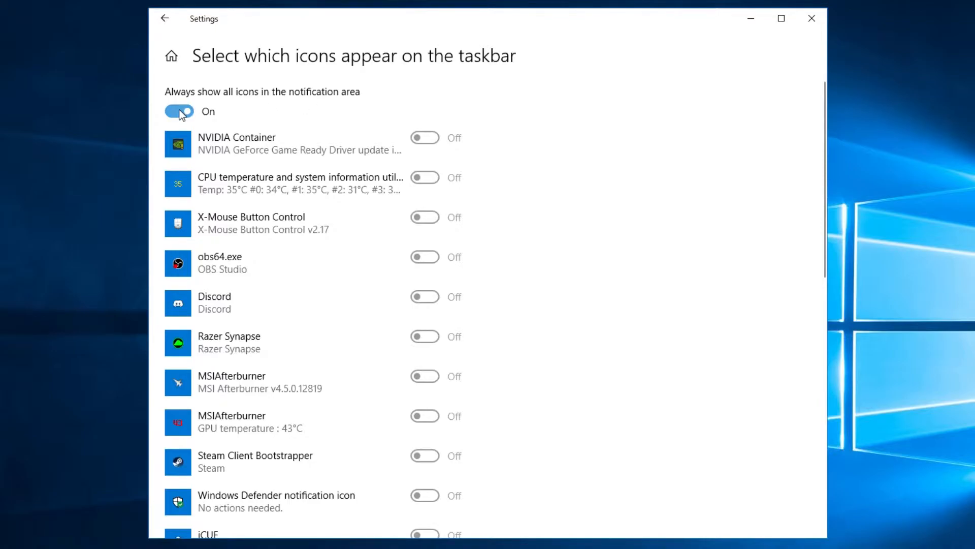
{"action": "scroll", "coordinate": [449, 285], "scroll_direction": "down", "scroll_amount": 10}
{"action": "scroll", "coordinate": [529, 389], "scroll_direction": "up", "scroll_amount": 10}
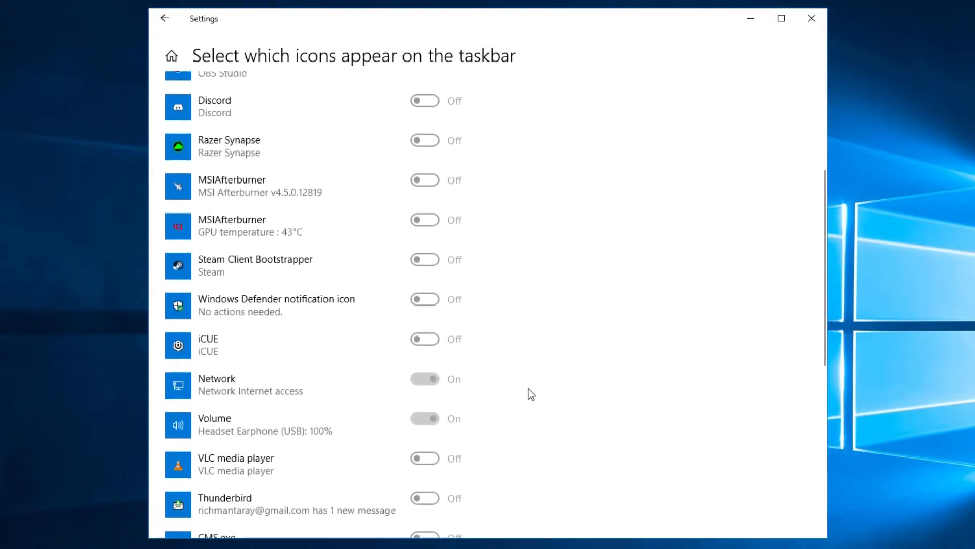
{"action": "left_click", "coordinate": [165, 18]}
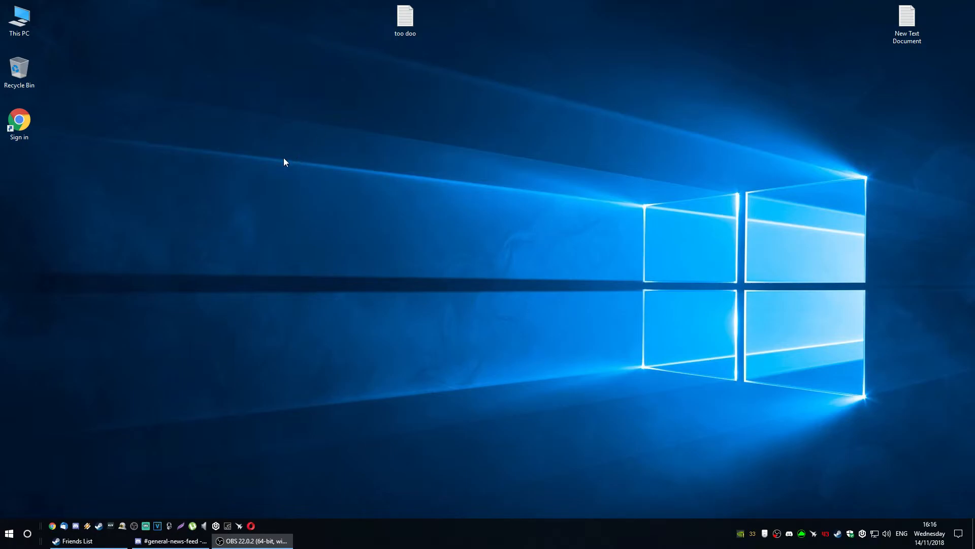
Step: Open This PC from the desktop and bring up the properties of Local Disk (C:)
{"action": "double_click", "coordinate": [19, 19]}
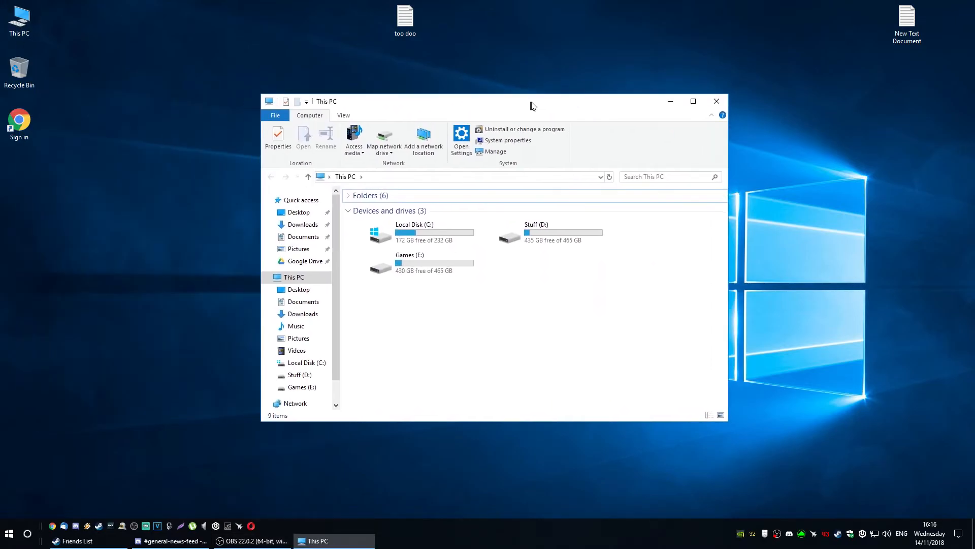
{"action": "left_click_drag", "start_coordinate": [533, 102], "coordinate": [472, 112]}
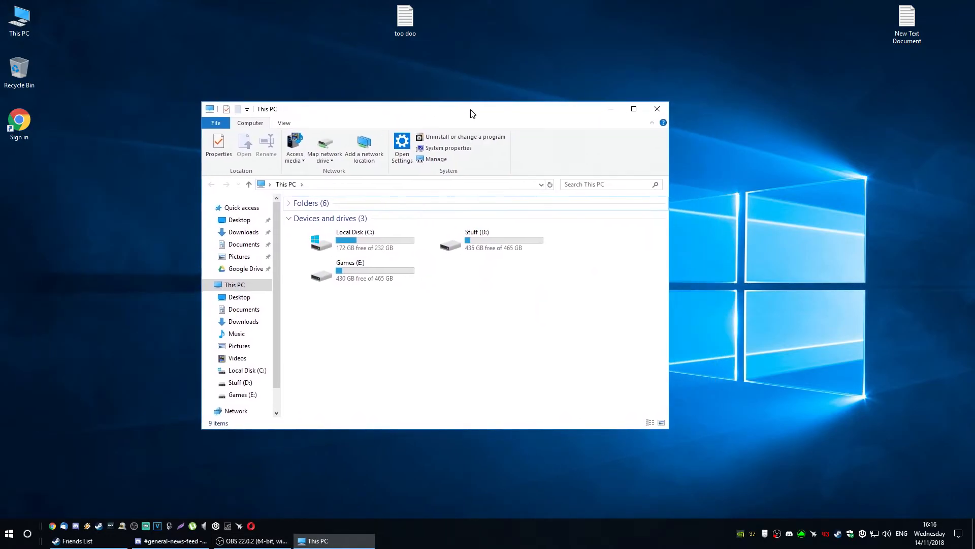
{"action": "left_click", "coordinate": [358, 238]}
{"action": "right_click", "coordinate": [358, 238]}
{"action": "left_click", "coordinate": [436, 442]}
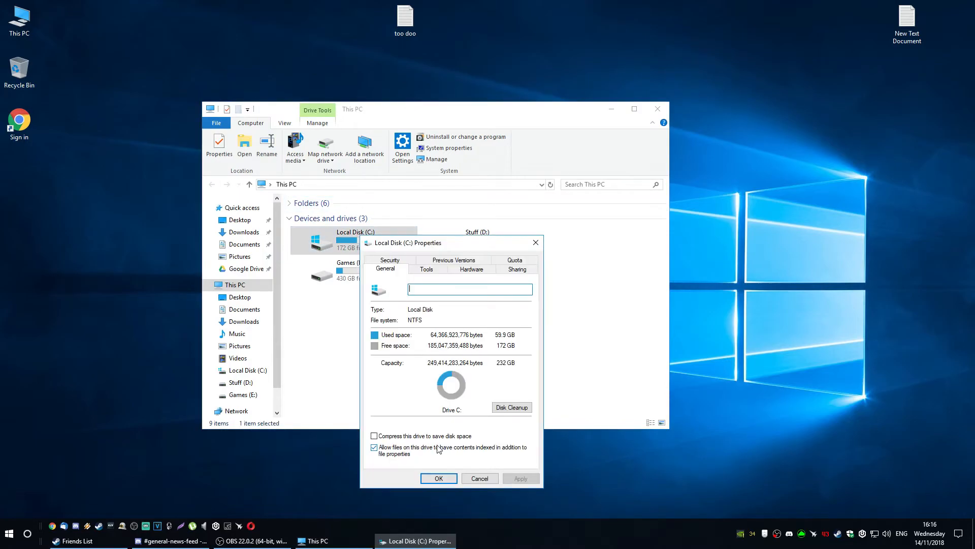
Step: Run Disk Cleanup on drive C:, rescan it with system files included, and close the drive's properties
{"action": "left_click", "coordinate": [508, 409]}
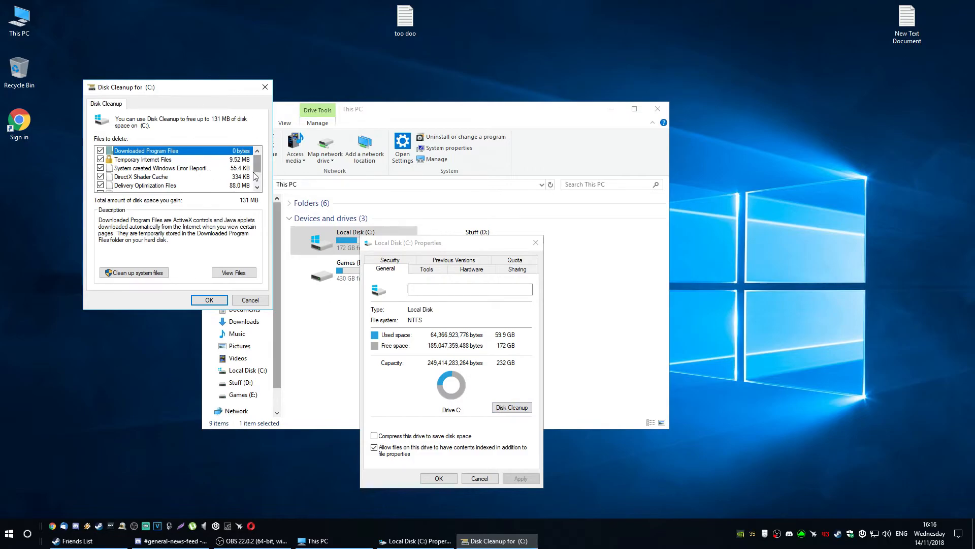
{"action": "mouse_move", "coordinate": [257, 170]}
{"action": "left_mouse_down"}
{"action": "mouse_move", "coordinate": [257, 182]}
{"action": "mouse_move", "coordinate": [258, 169]}
{"action": "left_mouse_up"}
{"action": "left_click", "coordinate": [138, 273]}
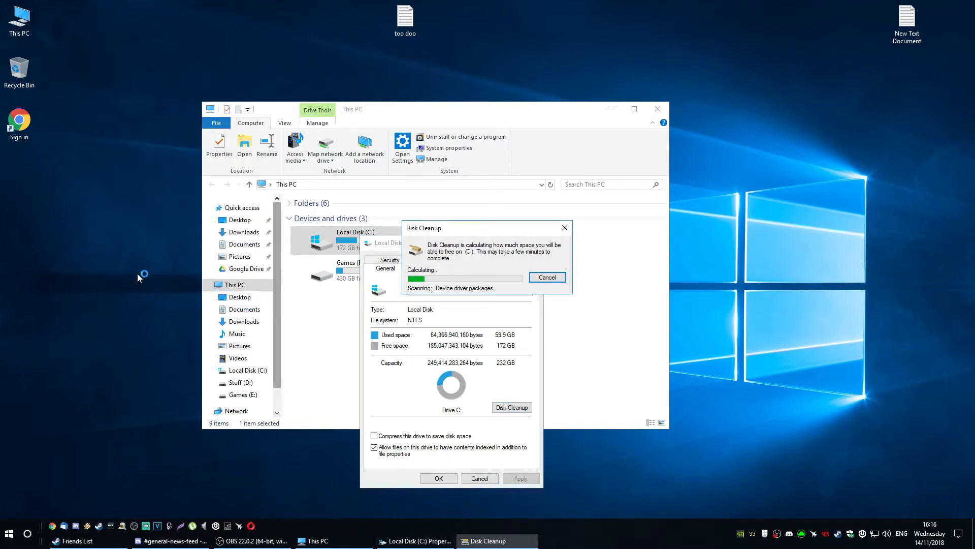
{"action": "left_click", "coordinate": [429, 477]}
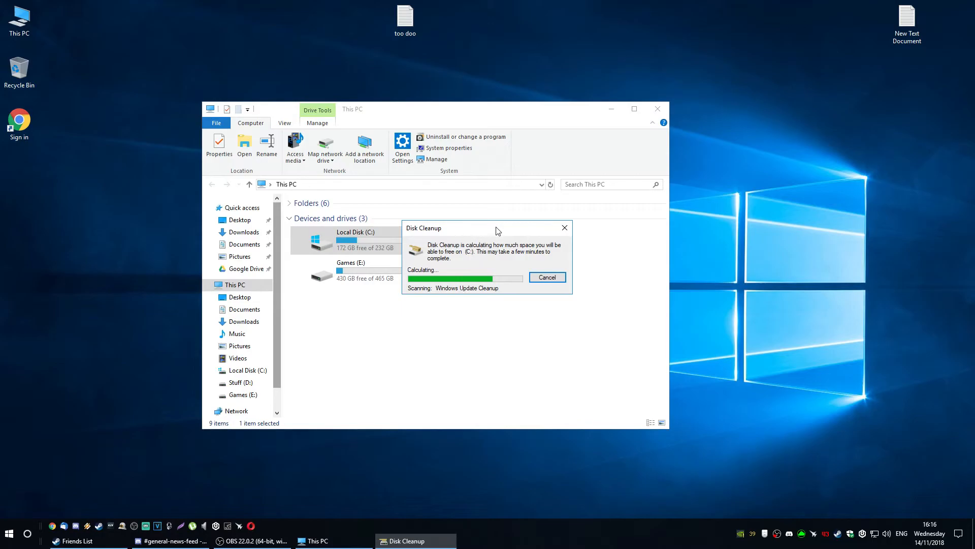
{"action": "left_click_drag", "start_coordinate": [495, 231], "coordinate": [448, 231]}
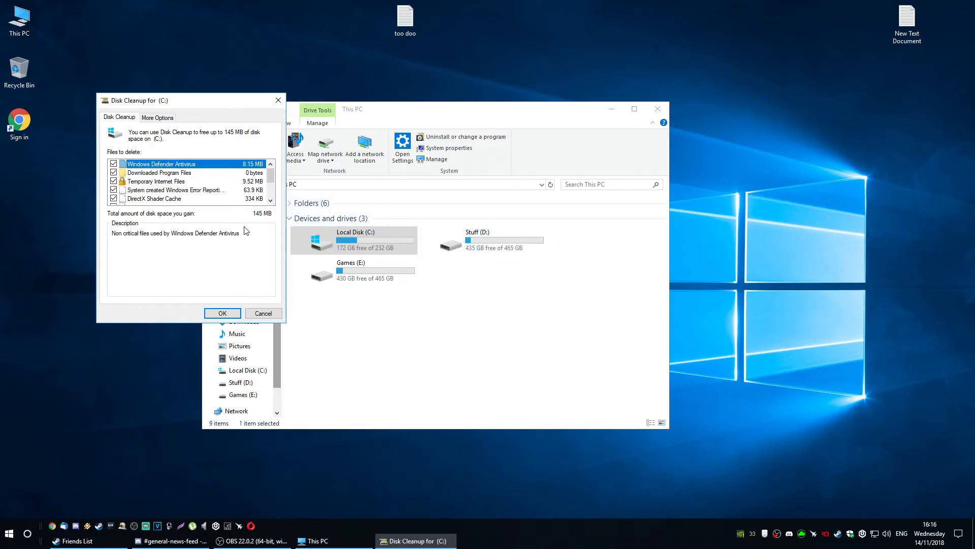
Step: Look through the files offered for deletion in Disk Cleanup for C: and leave without deleting anything
{"action": "left_click_drag", "start_coordinate": [273, 177], "coordinate": [270, 197]}
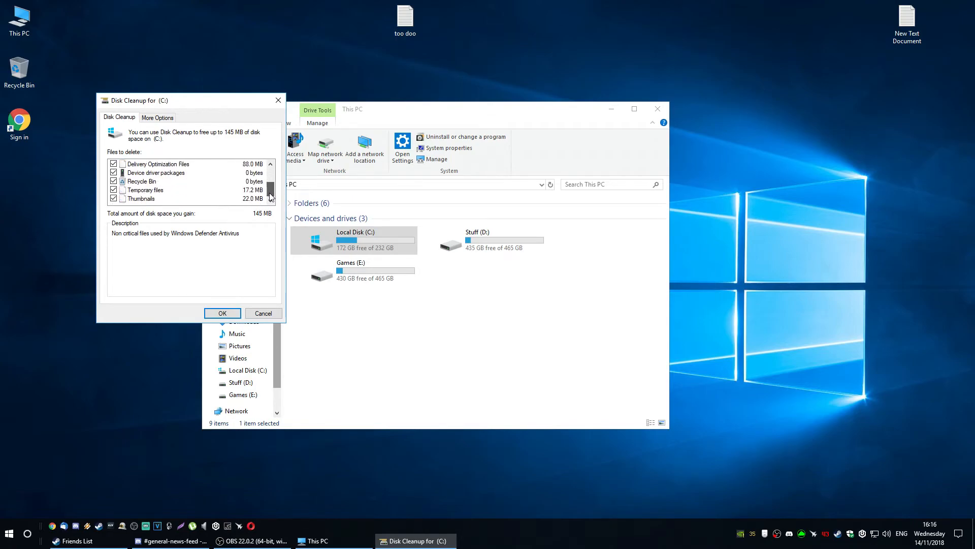
{"action": "scroll", "coordinate": [272, 200], "scroll_direction": "up", "scroll_amount": 2}
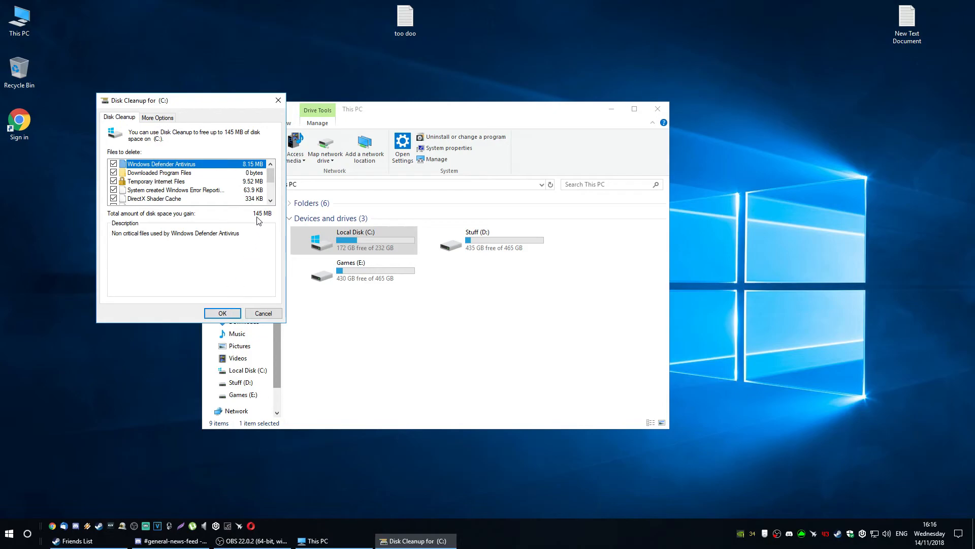
{"action": "left_click", "coordinate": [264, 313]}
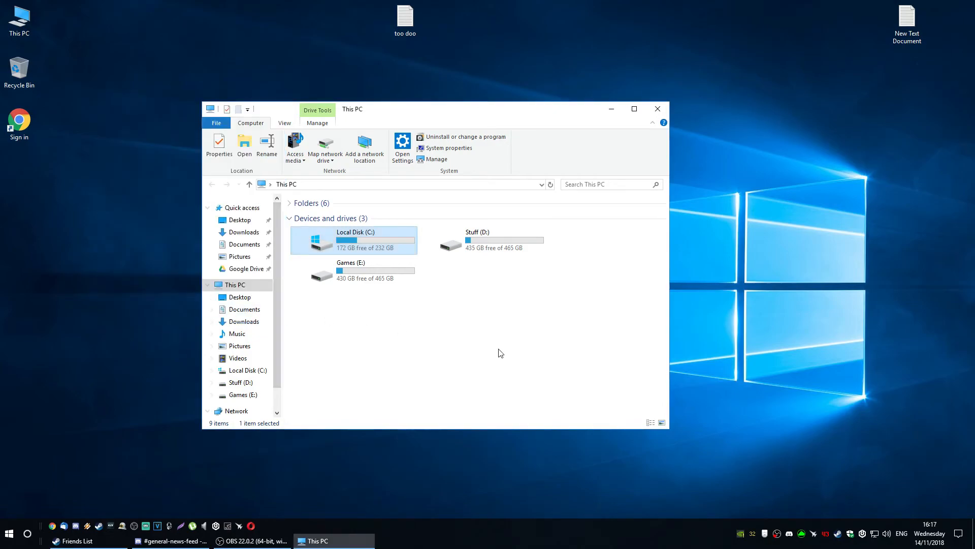